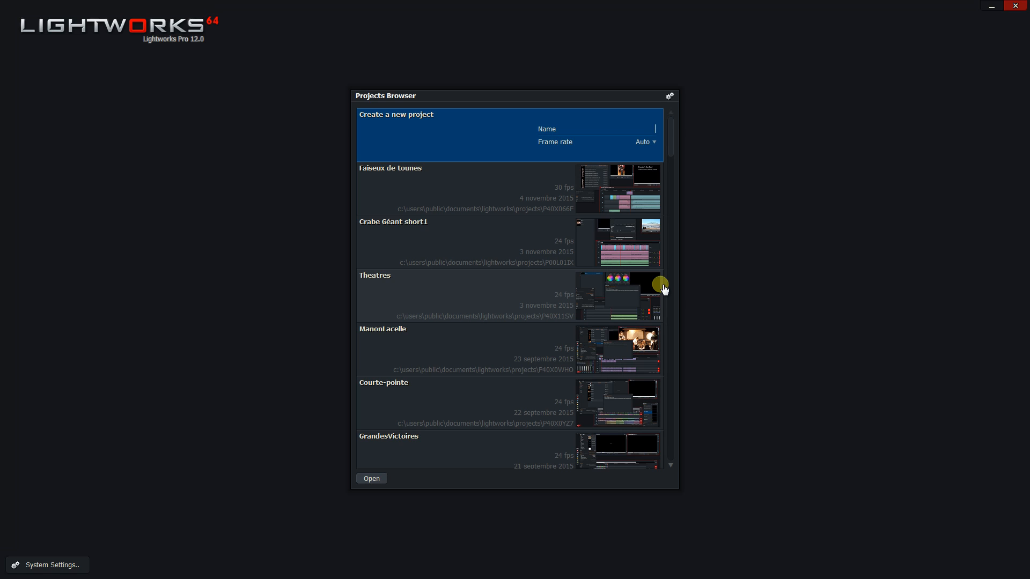
- Create a new project named 151105_montage
key("BackSpace")
type("1511")
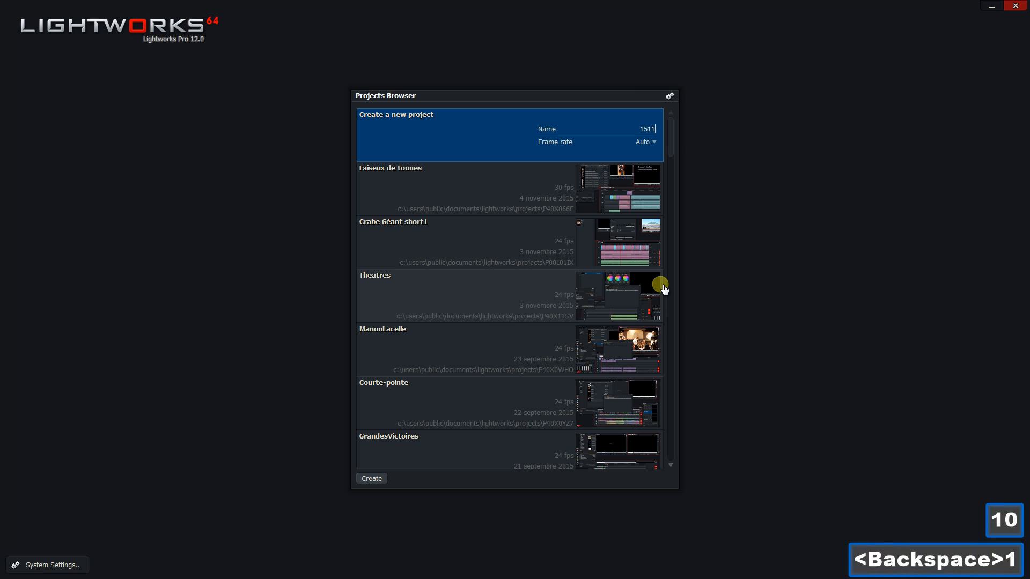
type("05_")
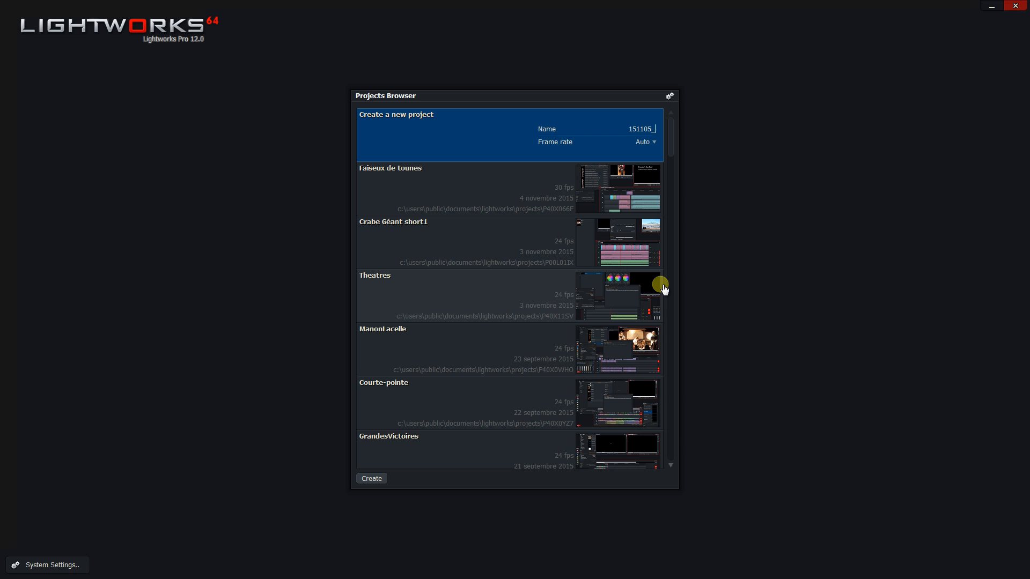
type("montage")
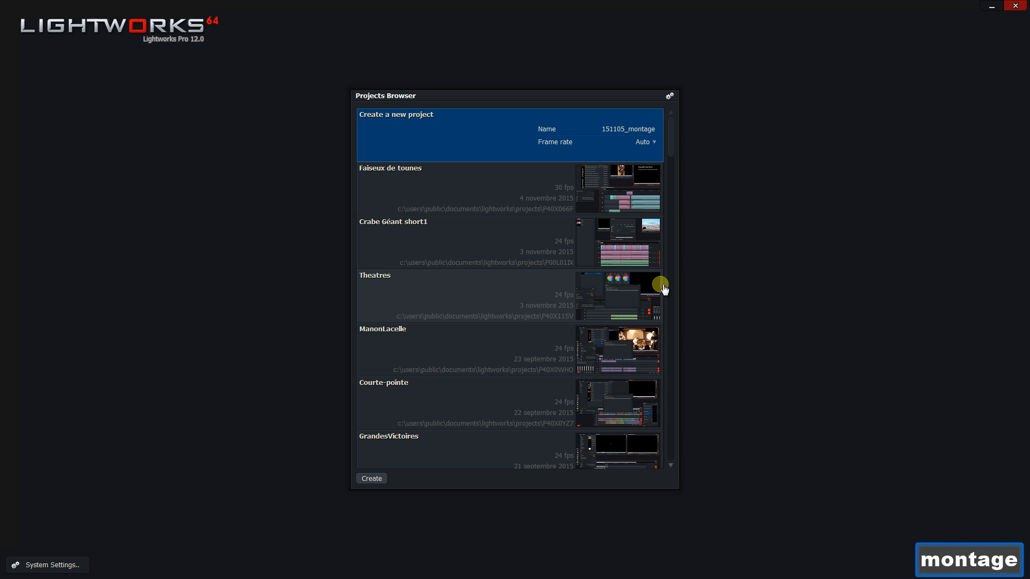
key("Return")
key("Return")
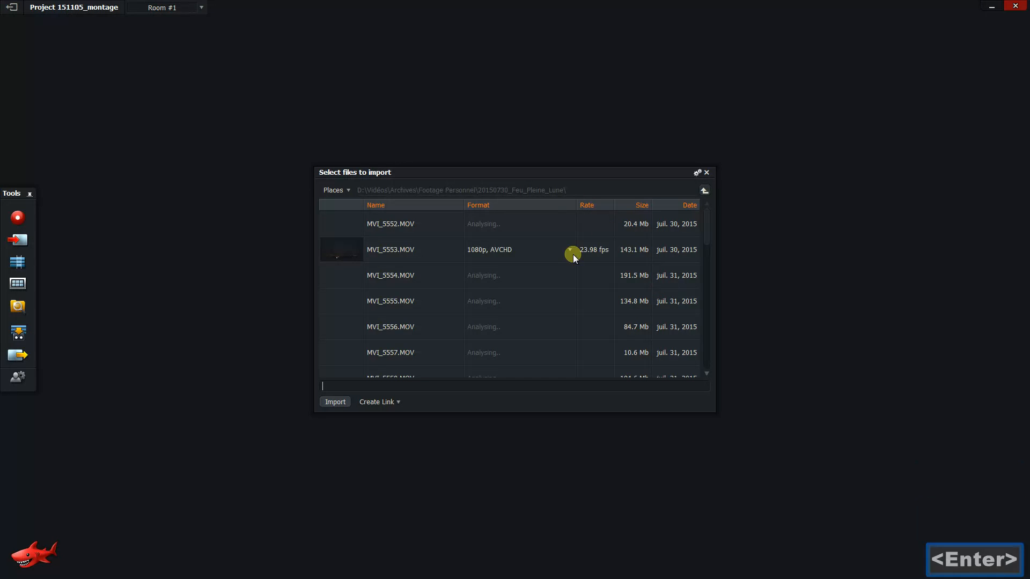
- Select MVI_5553.MOV and MVI_5554.MOV for import from the 20150730_Feu_Pleine_Lune folder
left_click(376, 262)
scroll(391, 299, "down", 3)
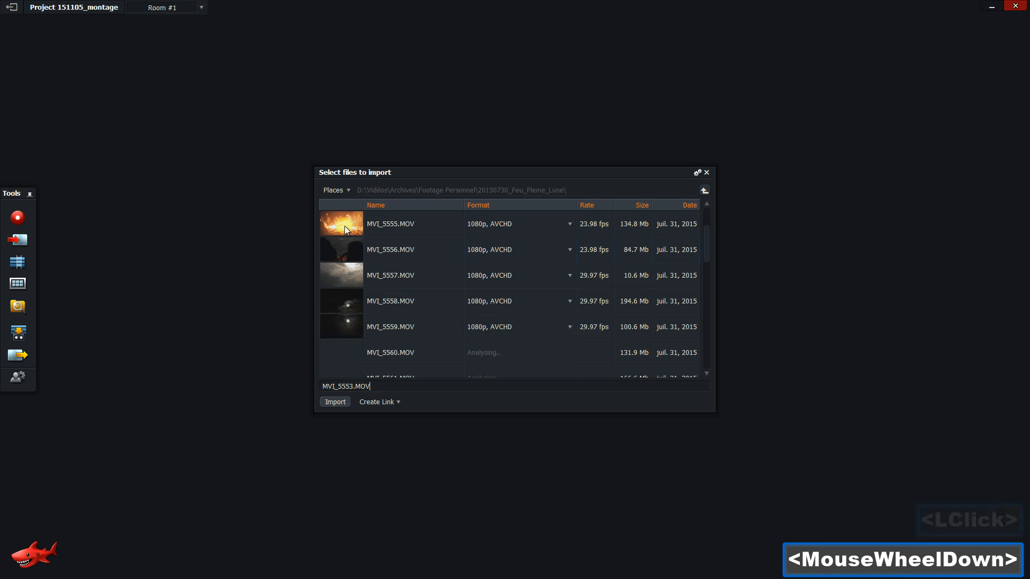
scroll(397, 297, "up", 3)
left_click(346, 280, "ctrl")
scroll(448, 298, "down", 2)
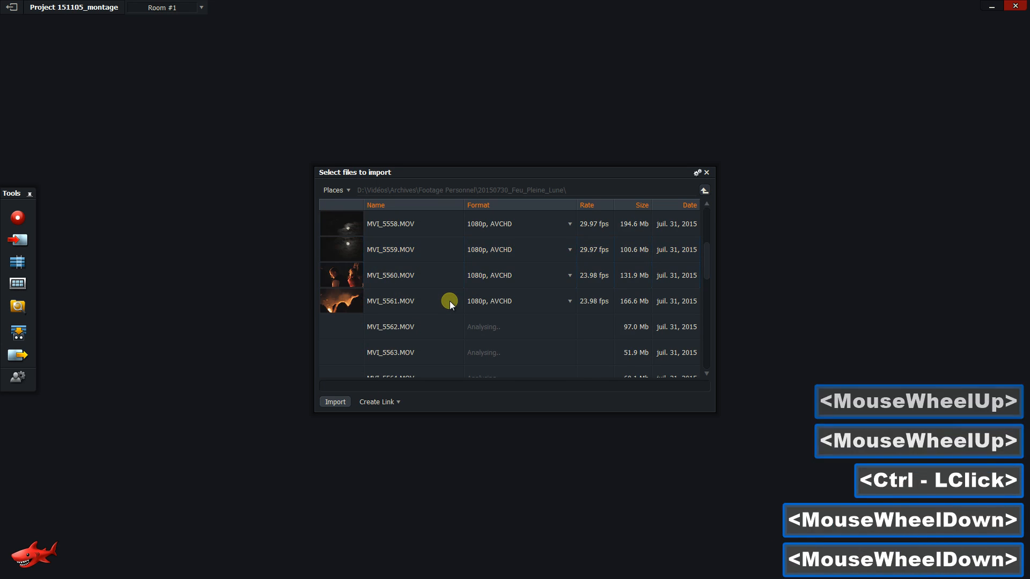
scroll(441, 298, "up", 2)
scroll(359, 302, "down", 1)
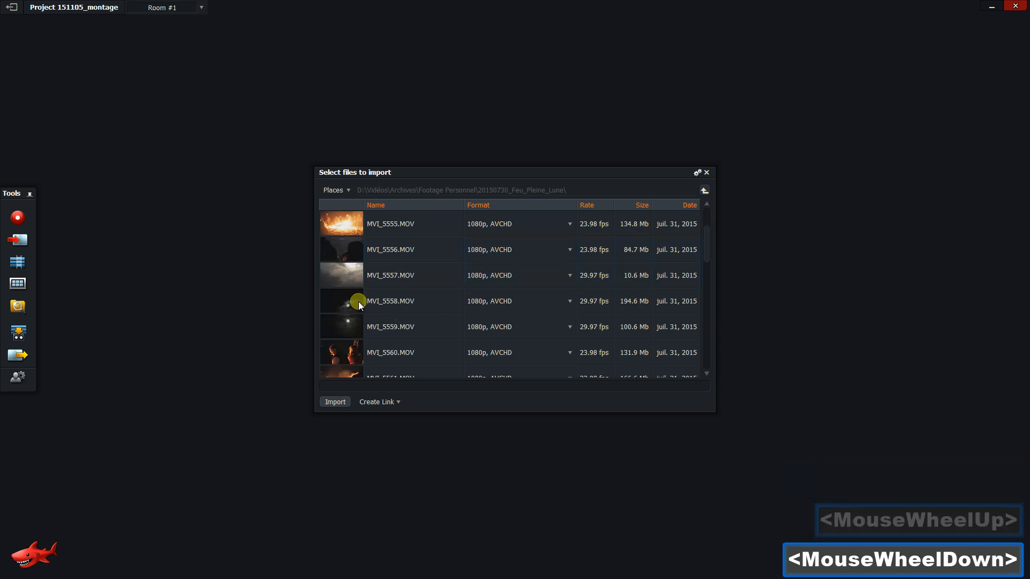
- Add MVI_5559.MOV, MVI_5560.MOV and MVI_5561.MOV to the selection and import all the selected clips
left_click(352, 355, "ctrl")
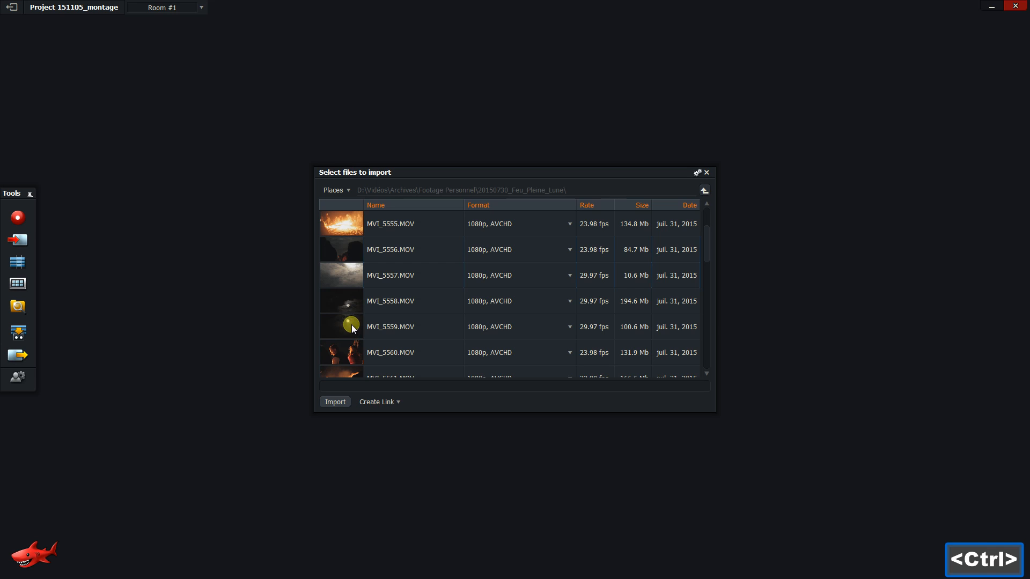
left_click(353, 328, "ctrl")
scroll(395, 328, "down", 1)
left_click_drag(353, 280, 367, 322)
scroll(374, 330, "down", 2)
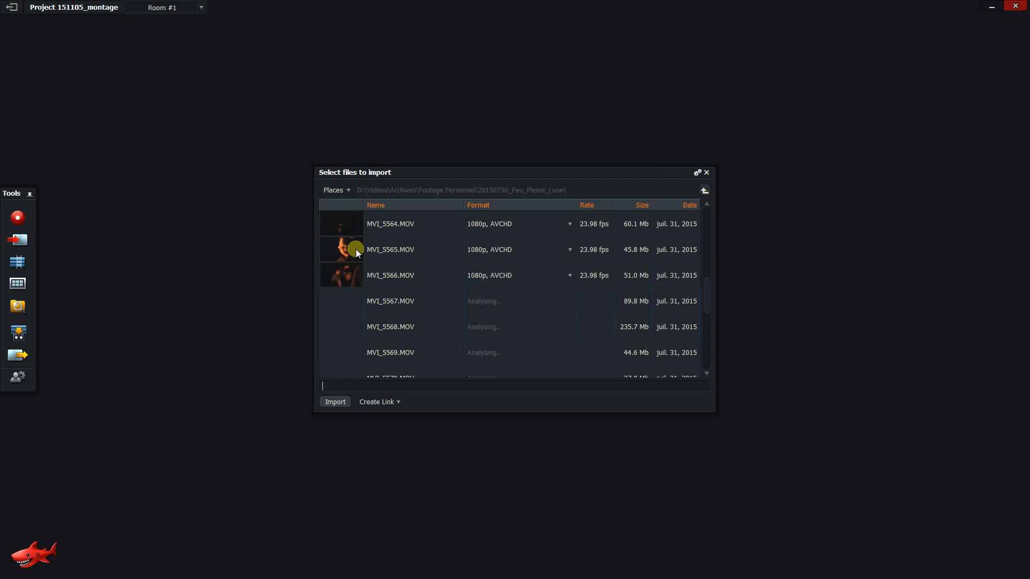
scroll(367, 315, "down", 1)
left_click(335, 402)
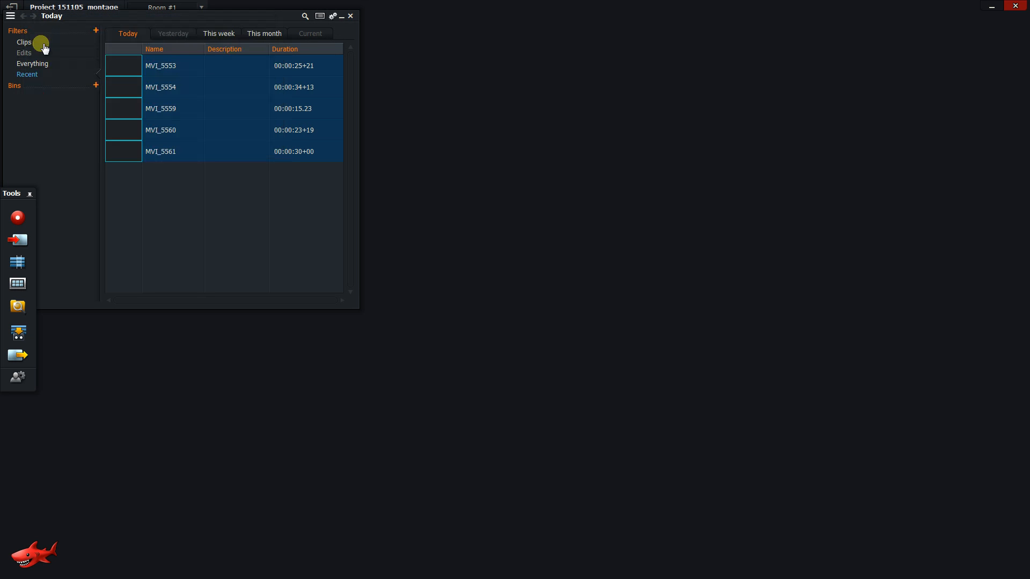
- Open MVI_5553 in a viewer, place the viewer beside the clip list and scrub through the footage
left_click(134, 153)
double_click(133, 131)
left_click(135, 65)
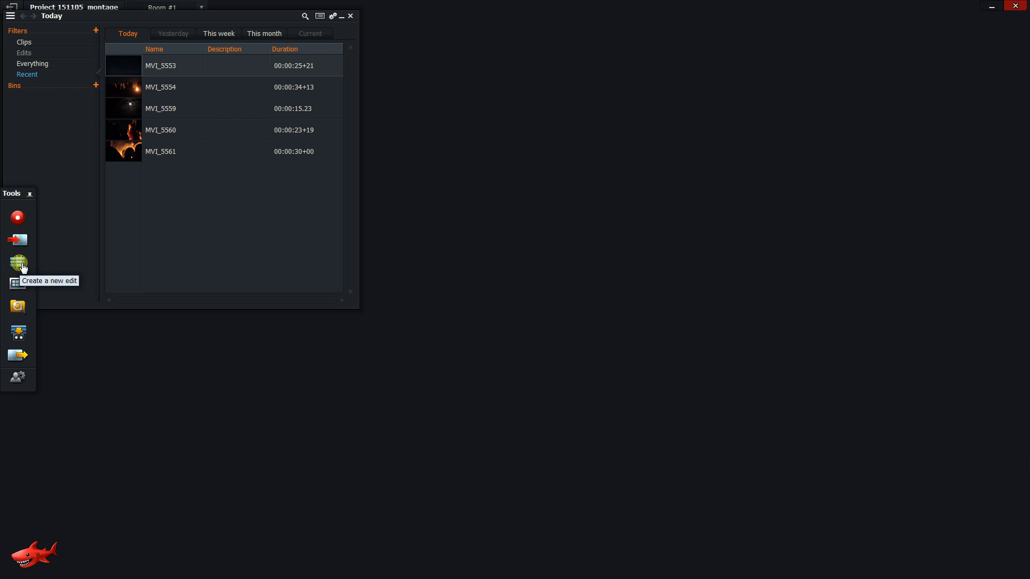
left_click(134, 65)
left_click_drag(515, 33, 494, 32)
left_click(413, 180)
left_click_drag(419, 176, 491, 177)
- Examine the footage of MVI_5554, MVI_5559, MVI_5560 and MVI_5561 in the source viewer
double_click(126, 87)
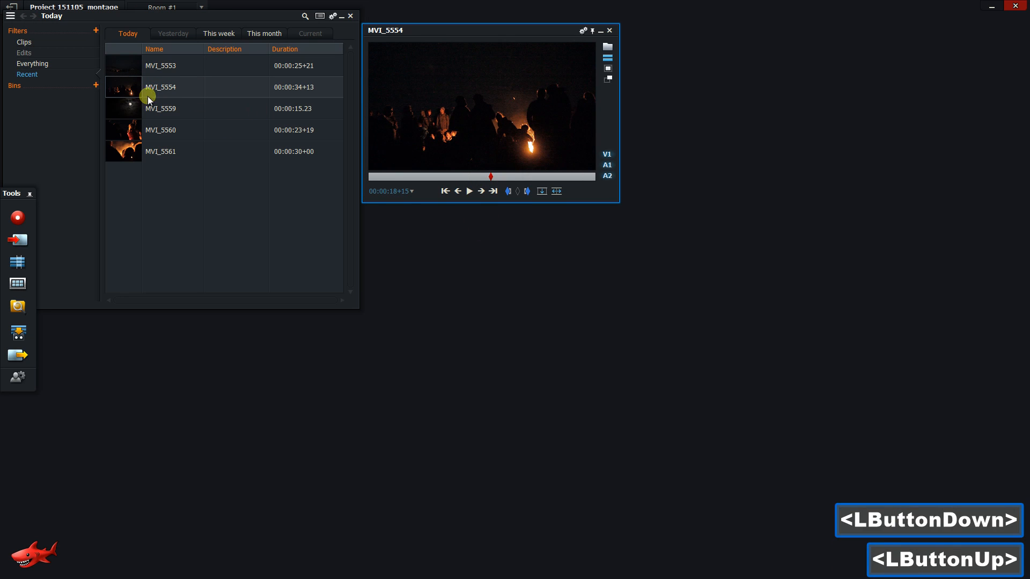
left_click(128, 109)
double_click(129, 109)
left_click(479, 177)
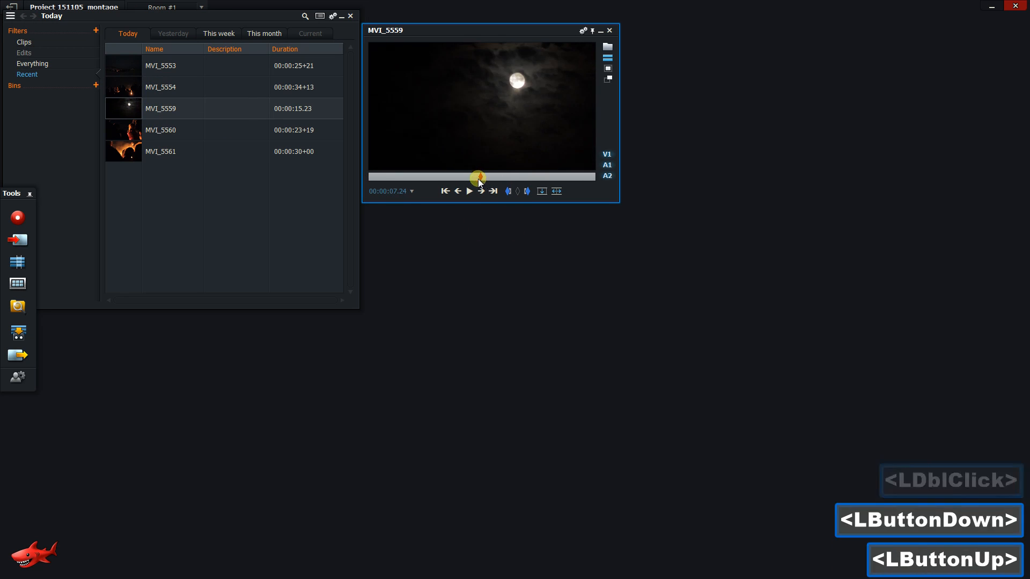
double_click(151, 131)
mouse_move(476, 177)
left_mouse_down()
mouse_move(526, 177)
mouse_move(425, 178)
mouse_move(483, 178)
left_mouse_up()
double_click(182, 154)
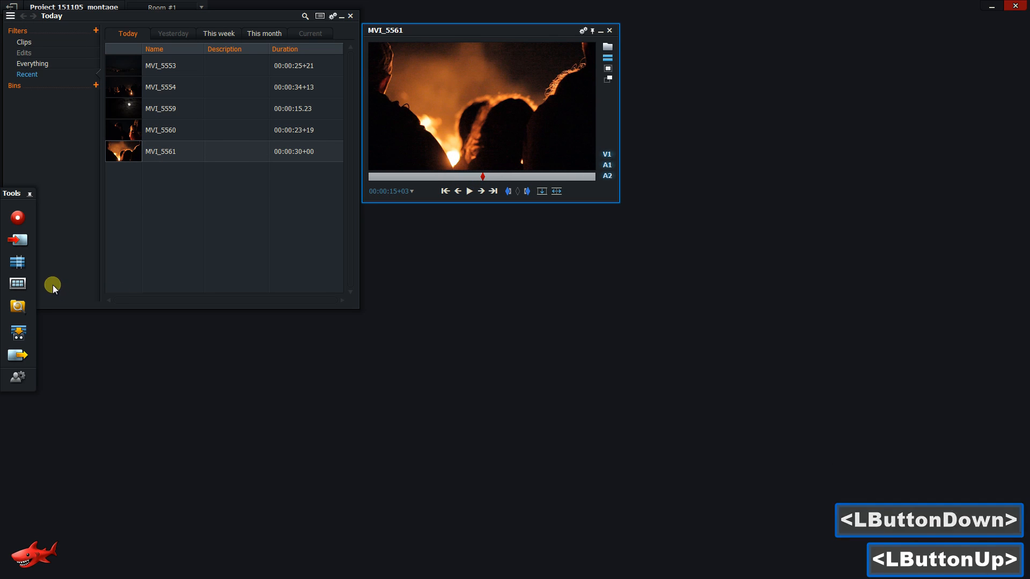
- Create a new edit, then reposition its timeline below the clip list and enlarge it
left_click(25, 265)
left_click_drag(348, 277, 390, 363)
left_click_drag(466, 382, 241, 364)
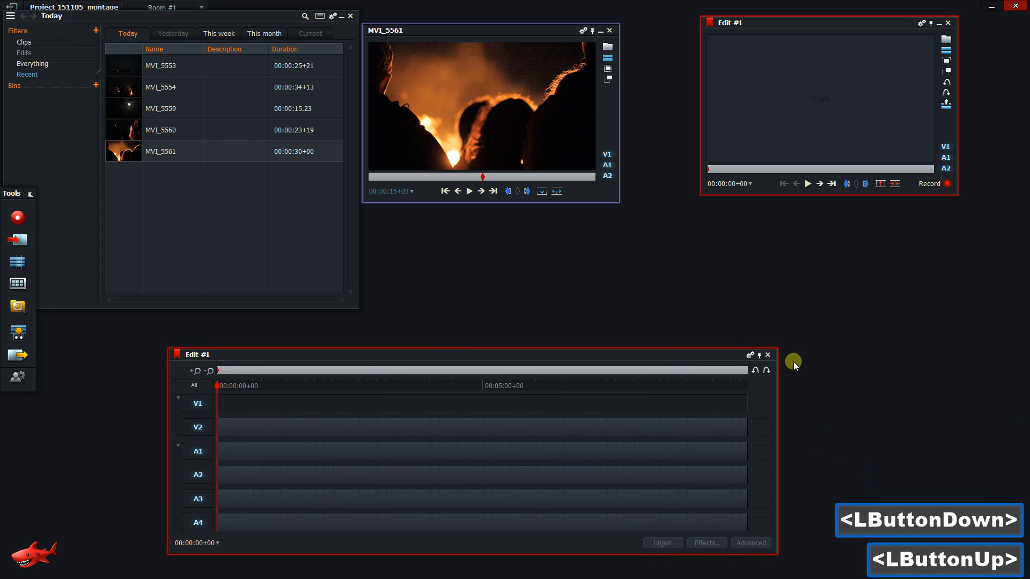
left_click_drag(776, 352, 852, 328)
left_click_drag(730, 339, 732, 350)
- Move the Edit #1 viewer away from the source viewer and enlarge it
left_click(891, 25)
left_click_drag(891, 24, 934, 48)
left_click_drag(997, 43, 1025, 27)
mouse_move(892, 39)
left_mouse_down()
mouse_move(881, 32)
mouse_move(898, 22)
left_mouse_up()
left_click_drag(751, 199, 659, 298)
- Position the Edit #1 playhead near the start of the timeline, at about 00:00:03+04
left_click(303, 378)
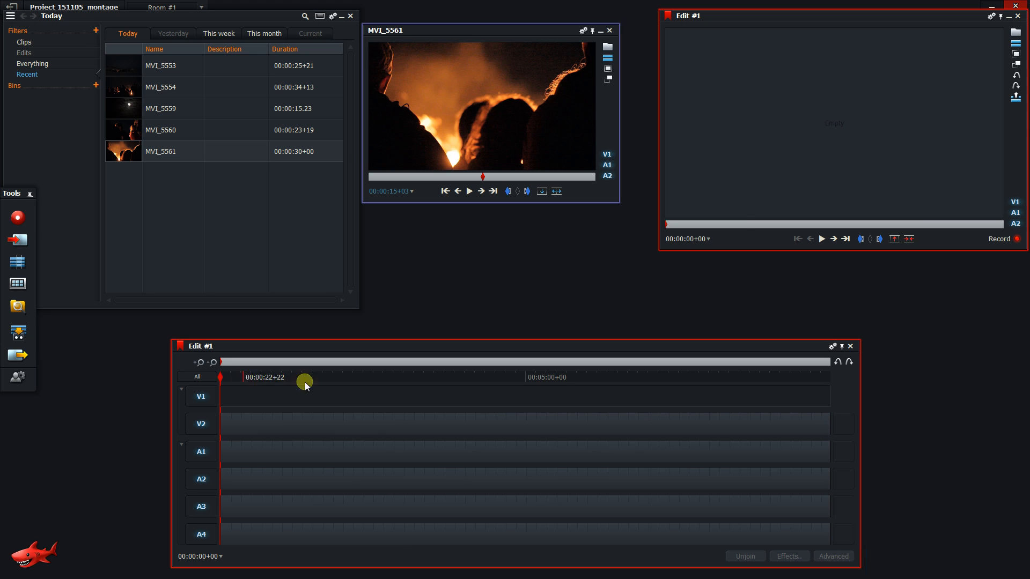
left_click_drag(275, 390, 275, 390)
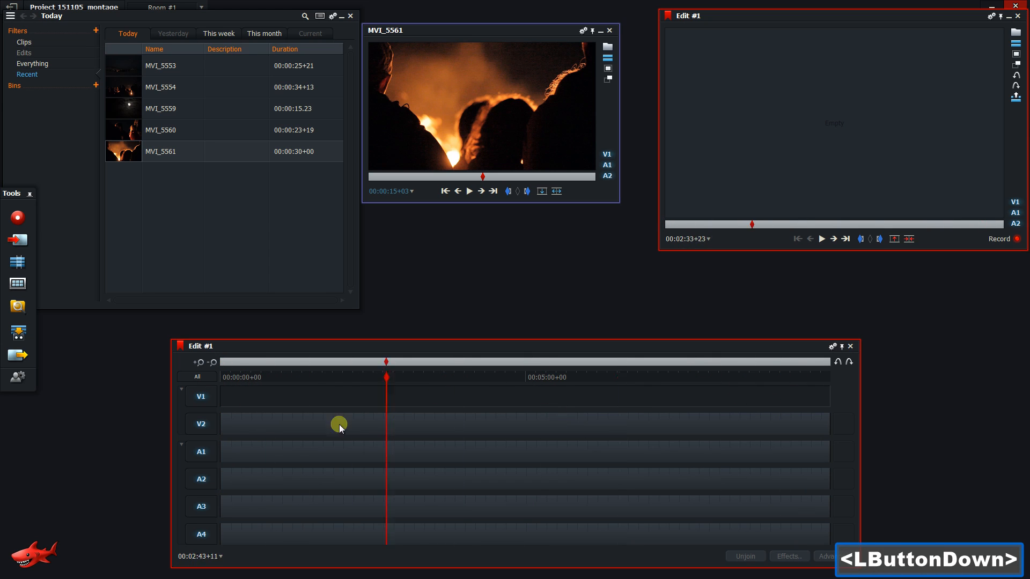
left_click_drag(339, 428, 316, 469)
- Mark a section of about 8 seconds in MVI_5561 ending near 00:00:16+18 and place it in Edit #1 with Replace
mouse_move(423, 175)
left_mouse_down()
mouse_move(446, 186)
mouse_move(429, 174)
mouse_move(477, 175)
mouse_move(436, 175)
left_mouse_up()
left_click(508, 191)
left_click(493, 177)
double_click(528, 191)
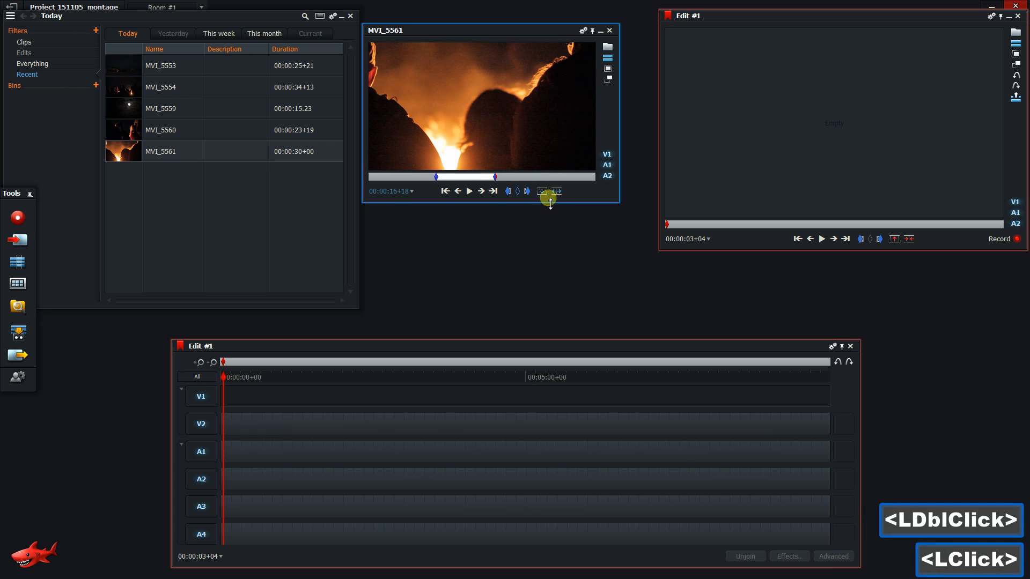
left_click(545, 193)
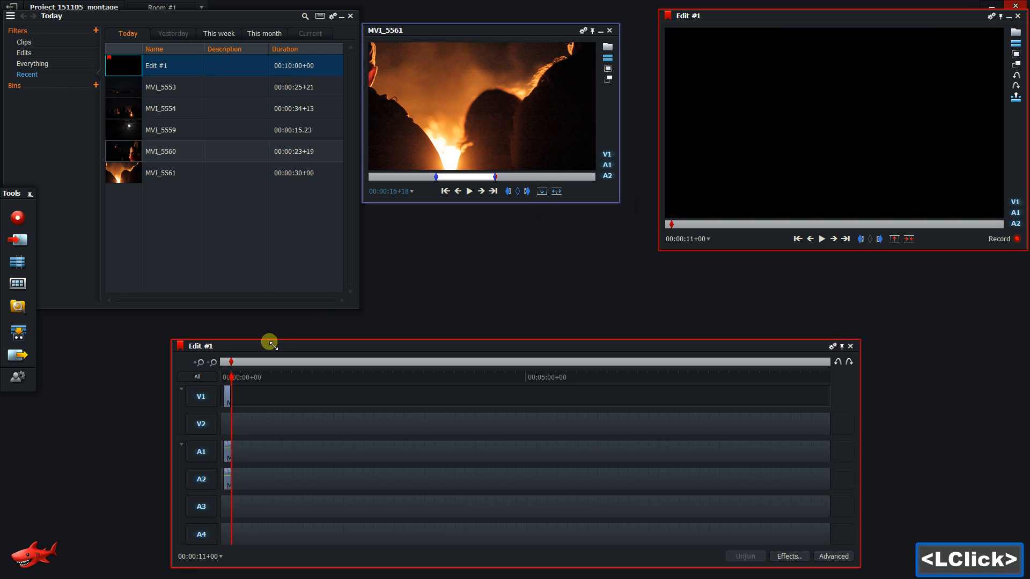
- Mark a section of about 3.5 seconds in MVI_5553 ending near 00:00:17+18 and place it after the MVI_5561 clip
scroll(267, 334, "up", 2)
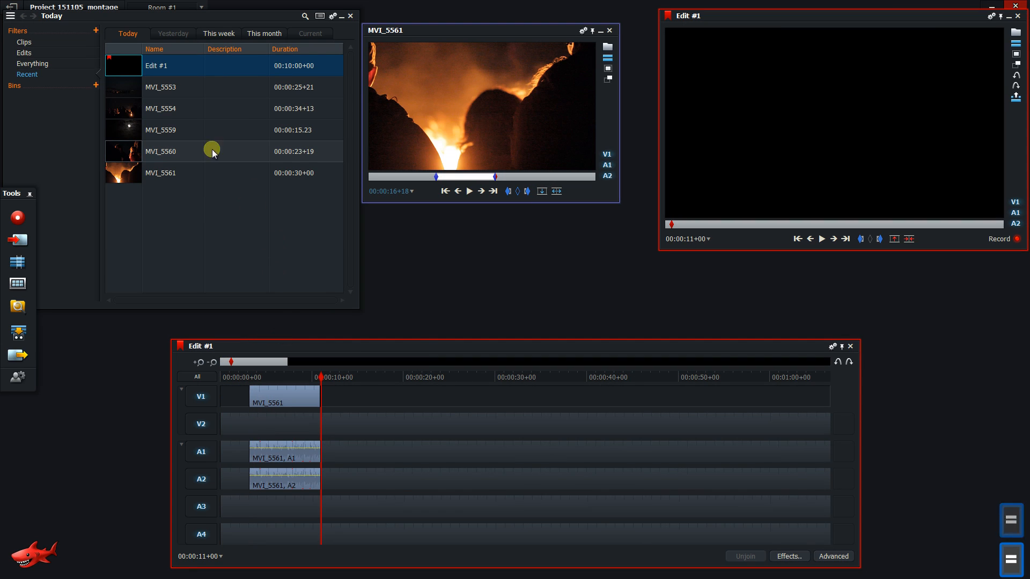
double_click(119, 91)
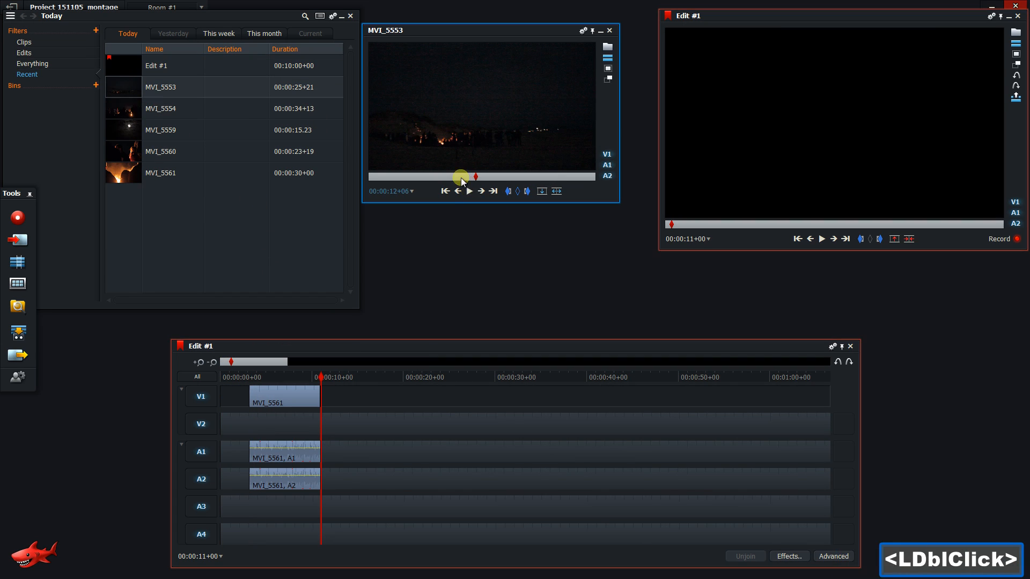
left_click(467, 177)
left_click_drag(493, 179, 526, 182)
left_click(515, 192)
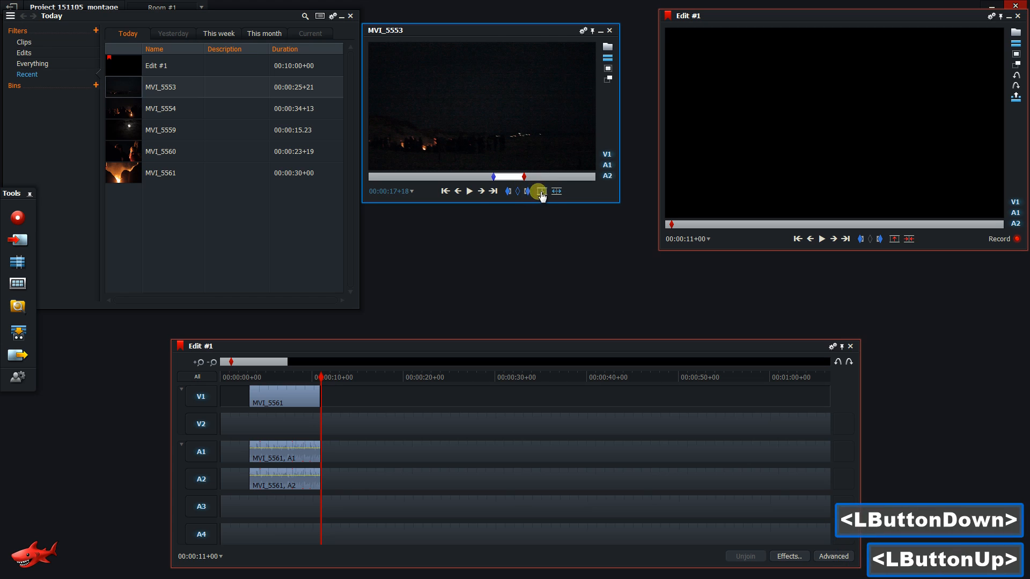
left_click(535, 192)
left_click(542, 191)
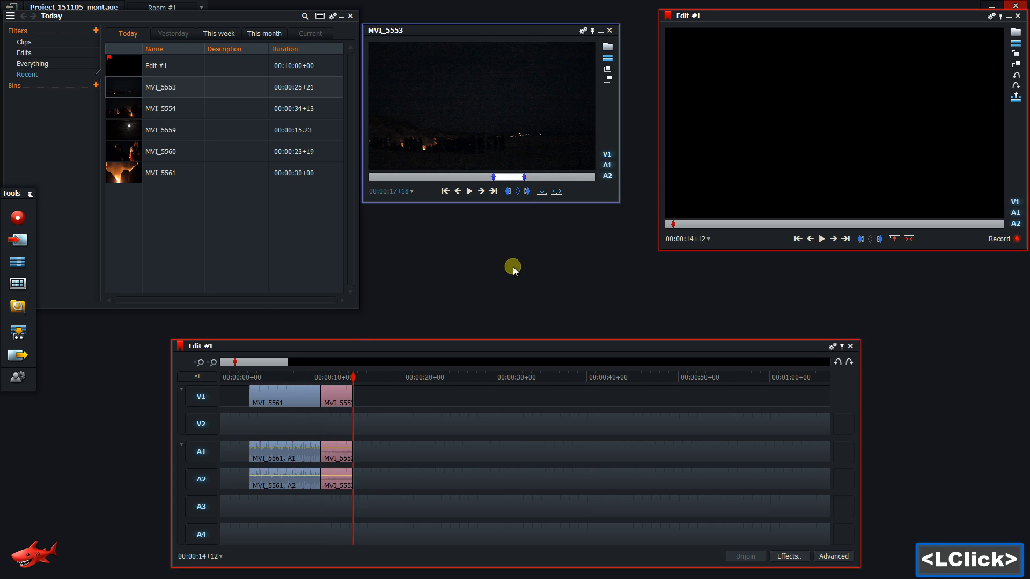
- Mark MVI_5559 from about 00:00:07.24 to 00:00:12.26 and place that section after the MVI_5553 clip
double_click(128, 130)
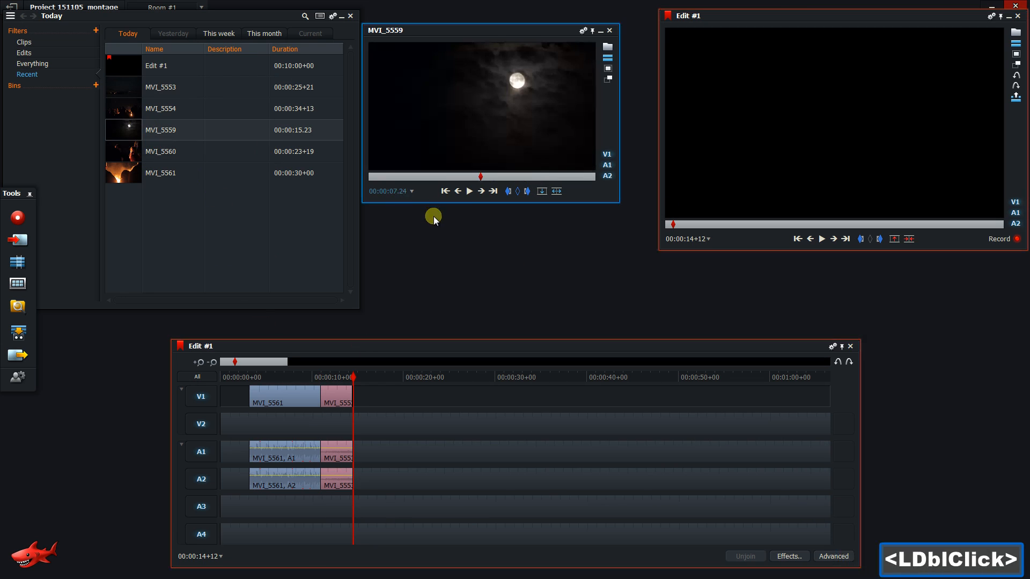
left_click(507, 191)
left_click(505, 180)
left_click_drag(551, 182, 554, 179)
left_click(527, 191)
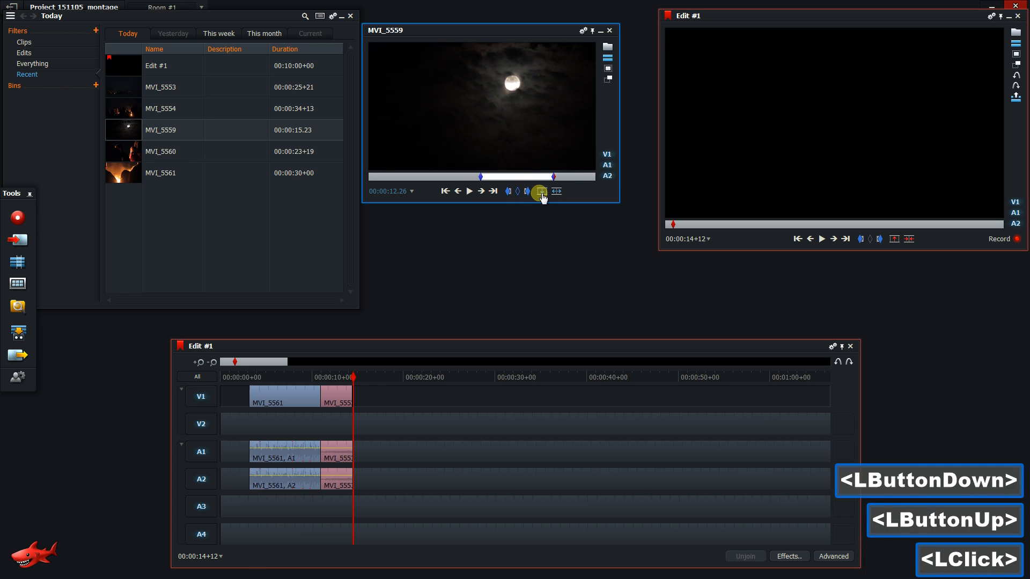
left_click(542, 197)
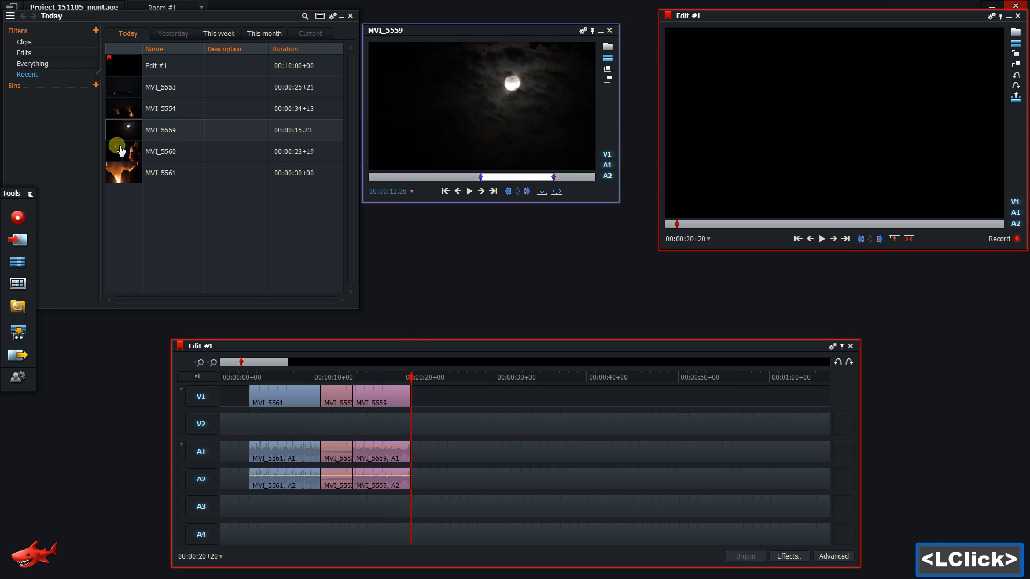
- Examine the footage of MVI_5560 and MVI_5561 in the source viewer for the next shot
double_click(127, 156)
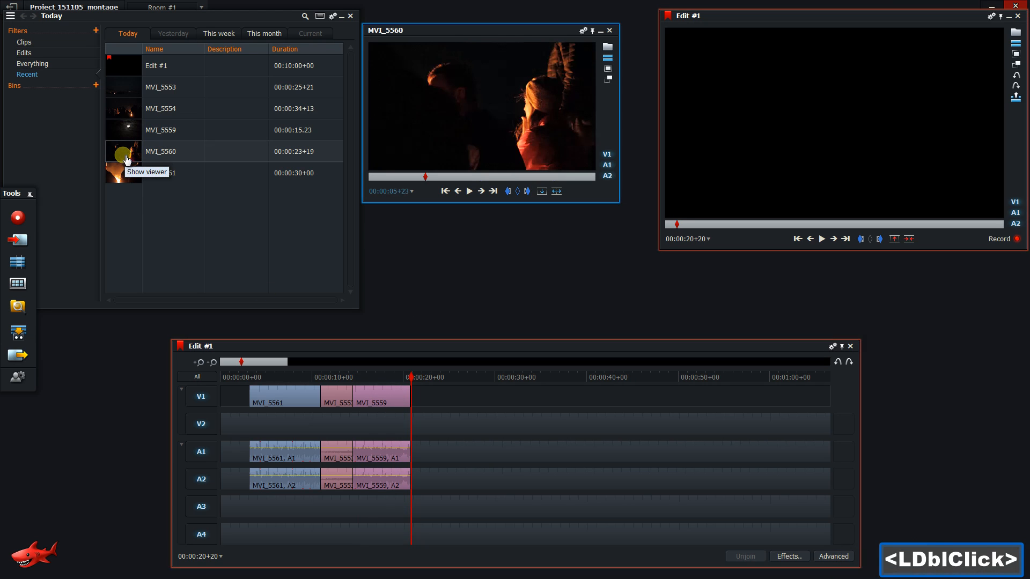
left_click_drag(466, 176, 562, 179)
left_click(115, 172)
double_click(306, 166)
left_click_drag(454, 177, 491, 176)
left_click(123, 97)
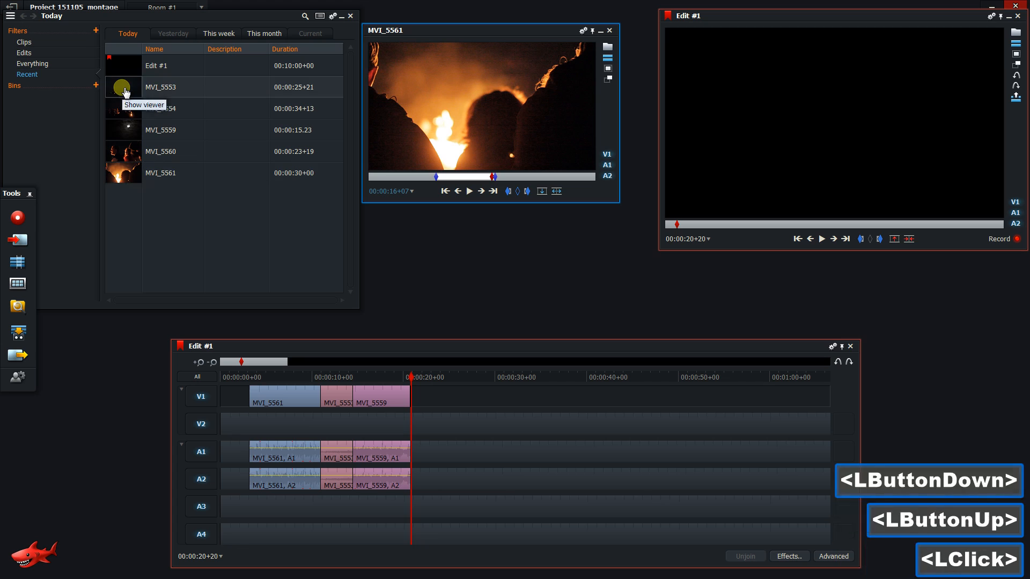
- Mark a section of about 8 seconds in MVI_5554 ending near 00:00:25+06 and place it after the MVI_5559 clip
left_click(130, 109)
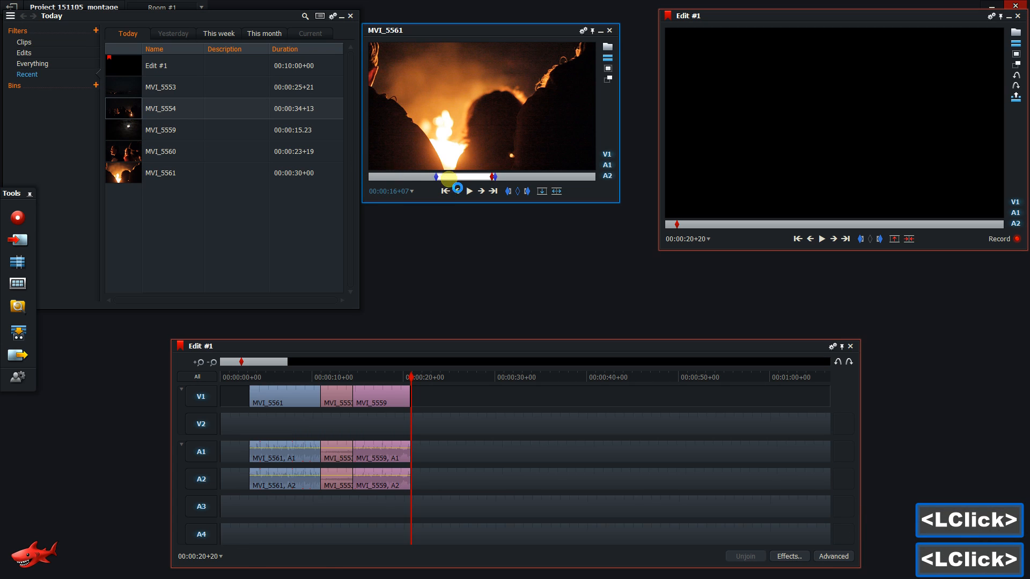
left_click_drag(468, 176, 534, 176)
left_click(508, 191)
left_click(543, 192)
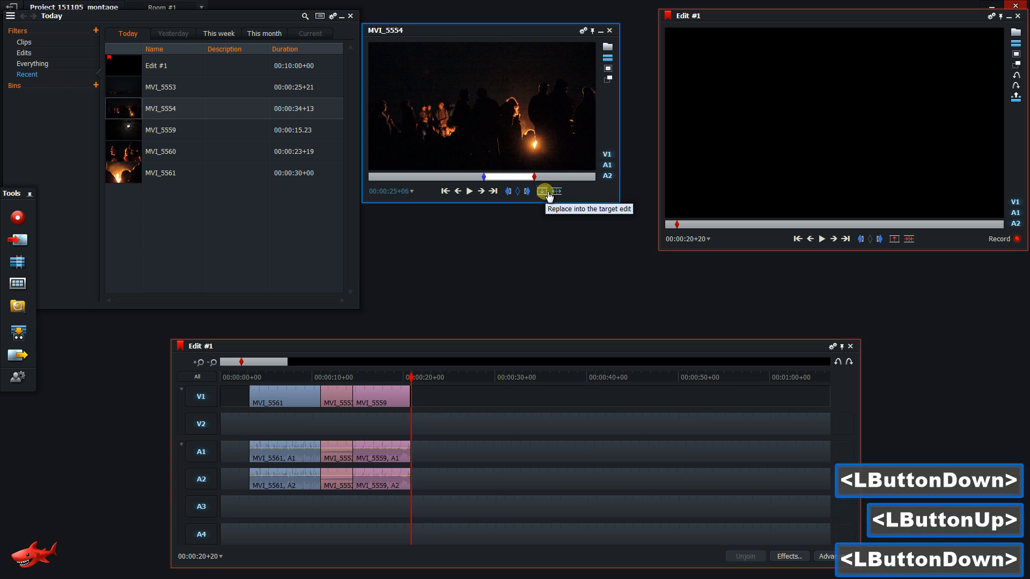
left_click(528, 192)
left_click(542, 192)
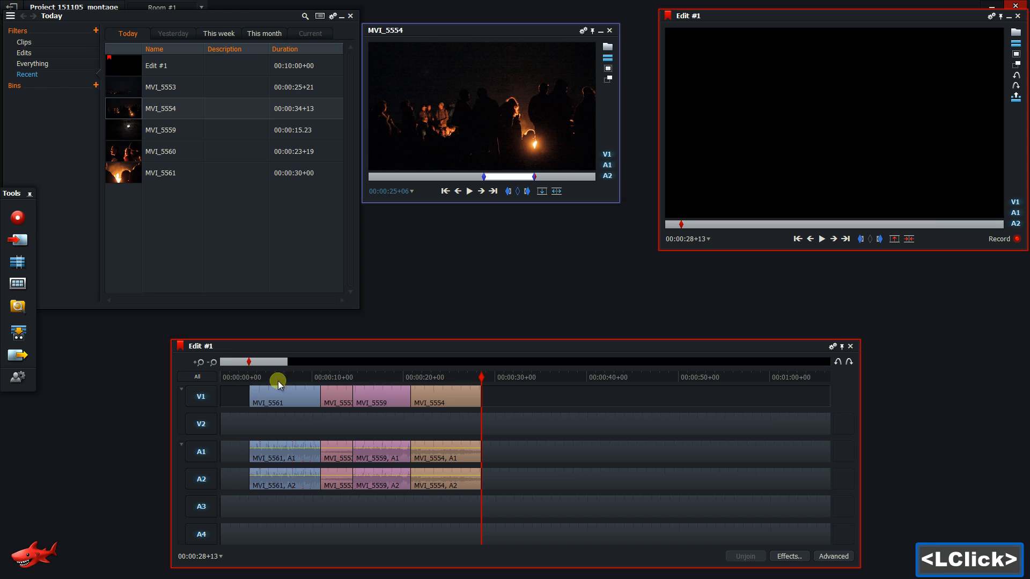
- Play Edit #1 briefly from the start of the MVI_5561 clip and stop playback
left_click(244, 376)
key("space")
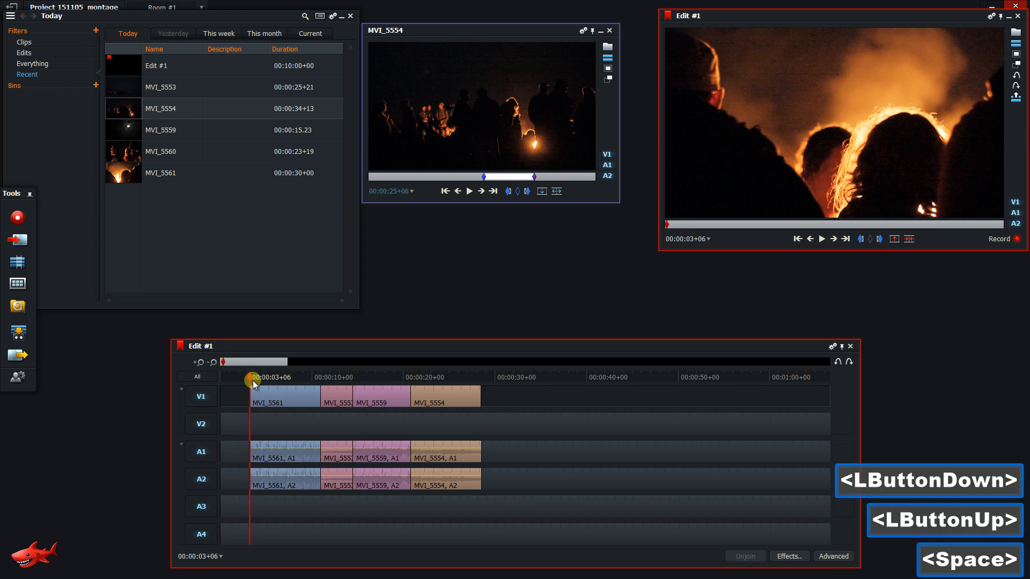
key("space")
- Lower the audio levels of the MVI_5561 and MVI_5553 clips to the minimum on both A1 and A2
right_click(285, 455)
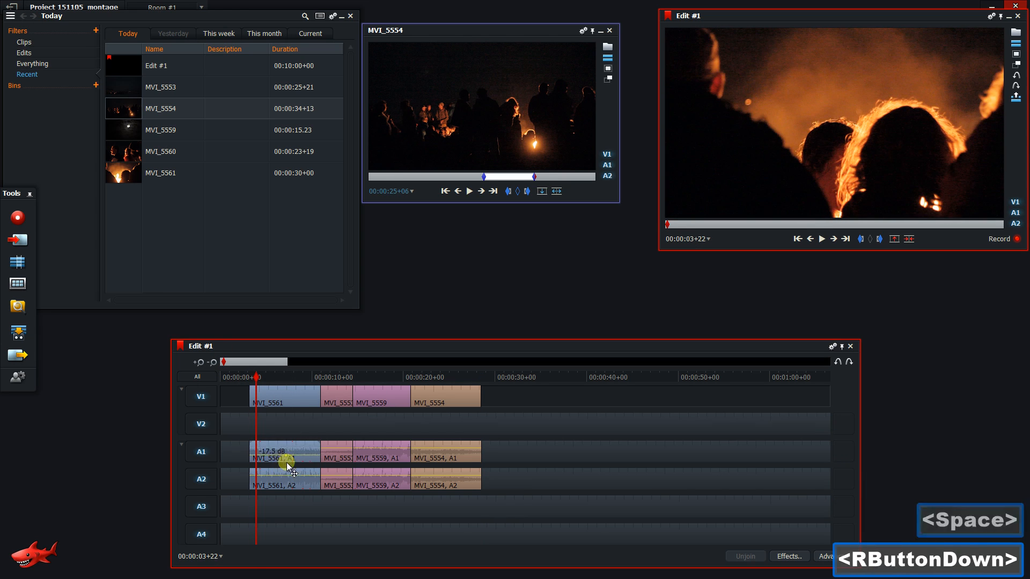
right_click(288, 476)
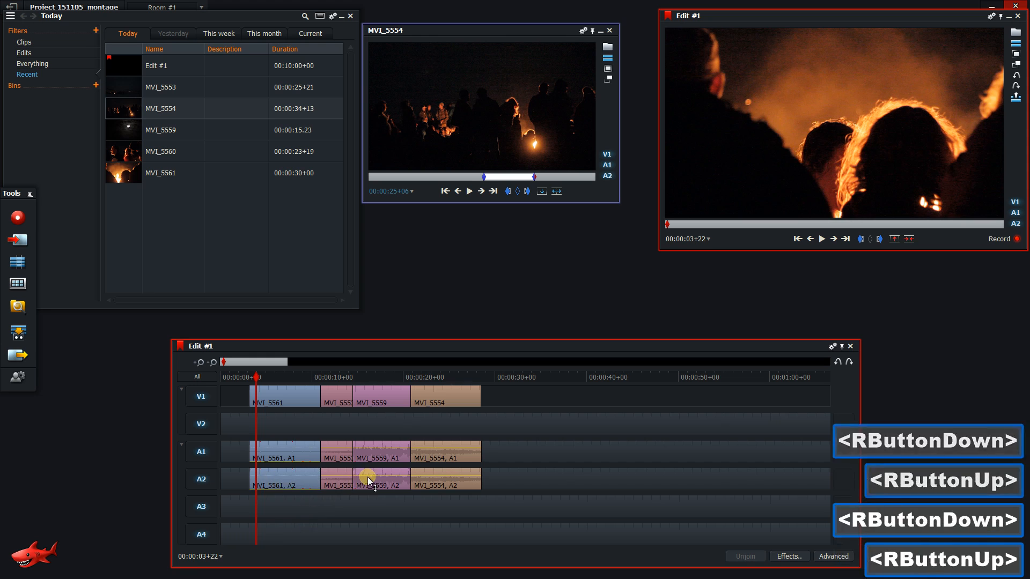
right_click(340, 477)
right_click(343, 451)
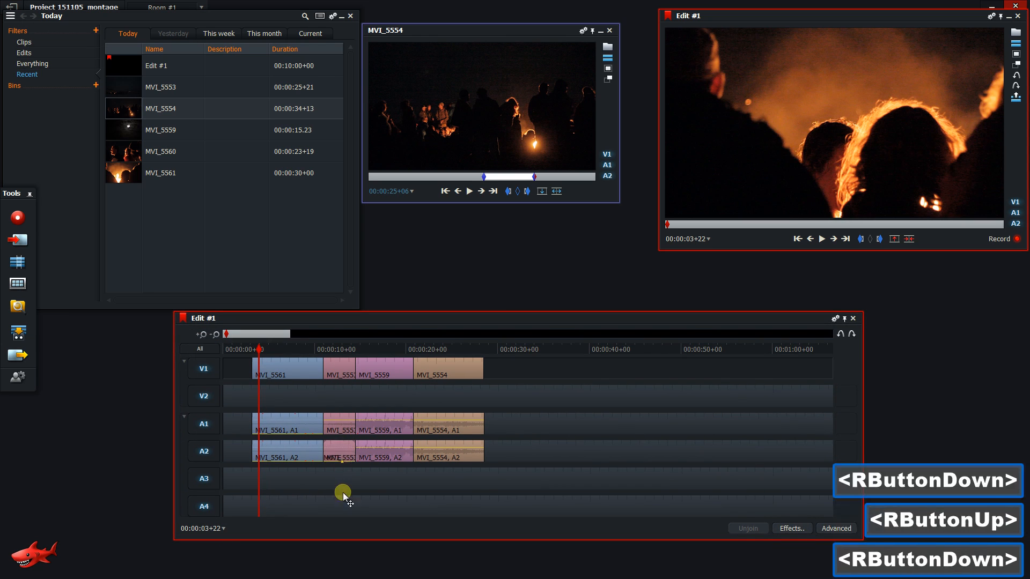
right_click(337, 427)
right_click(342, 414)
- Lower the audio levels of the MVI_5559 and MVI_5554 clips to the minimum on both A1 and A2
right_click(385, 413)
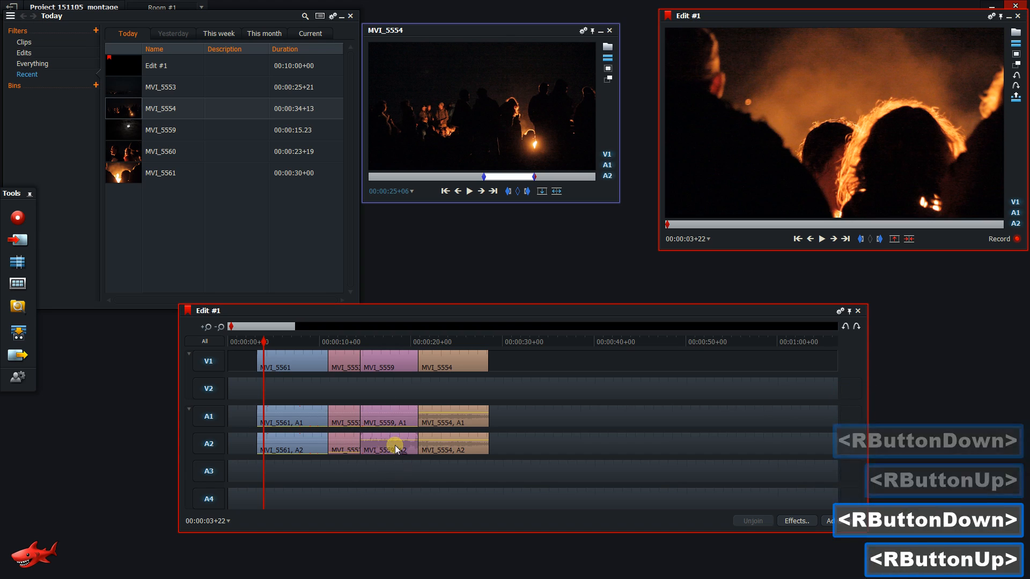
right_click(394, 445)
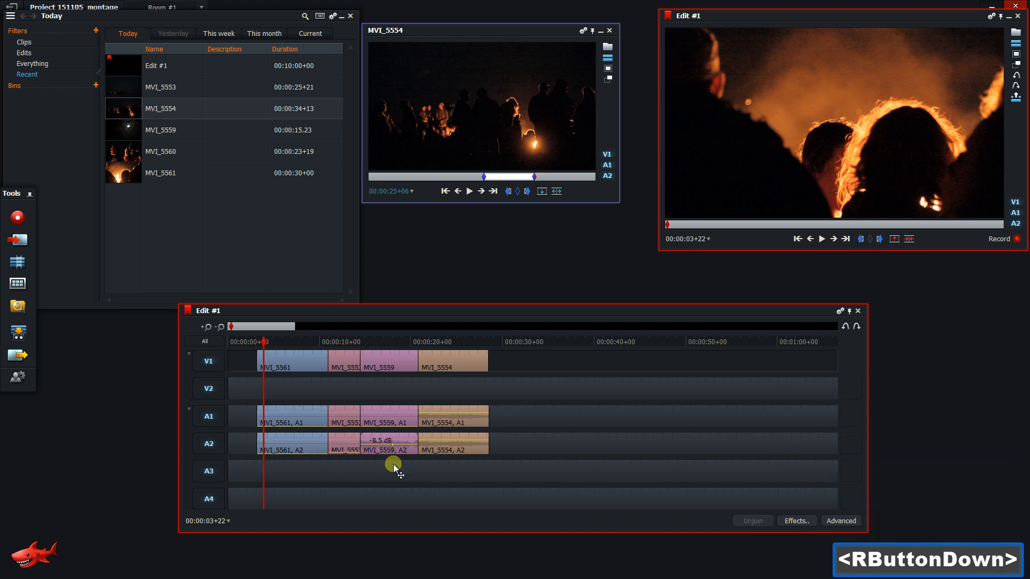
right_click(446, 412)
right_click(453, 452)
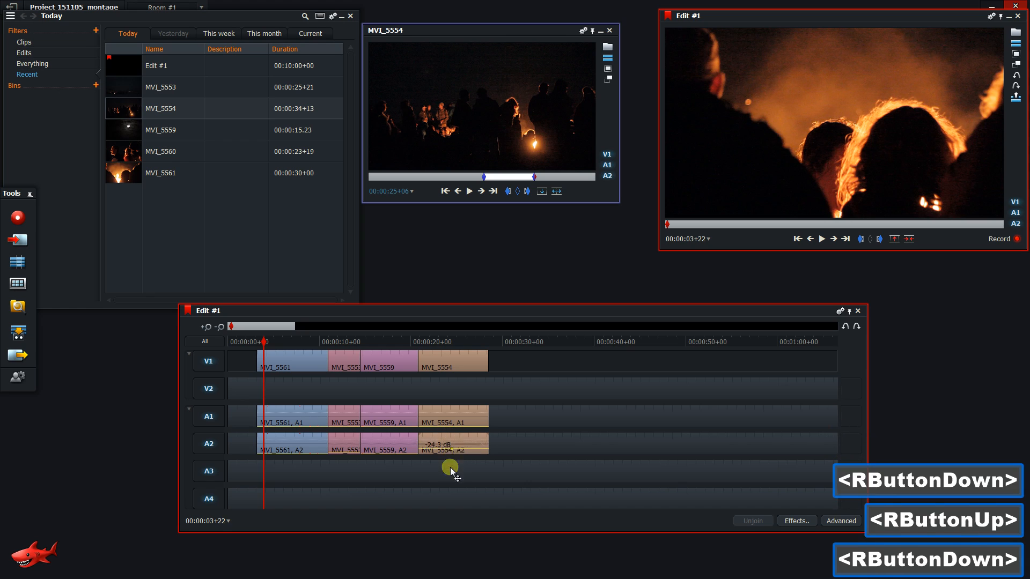
- Play Edit #1 from the start of the MVI_5561 clip into the MVI_5554 clip and stop playback
left_click_drag(265, 347, 261, 349)
key("n")
key("space")
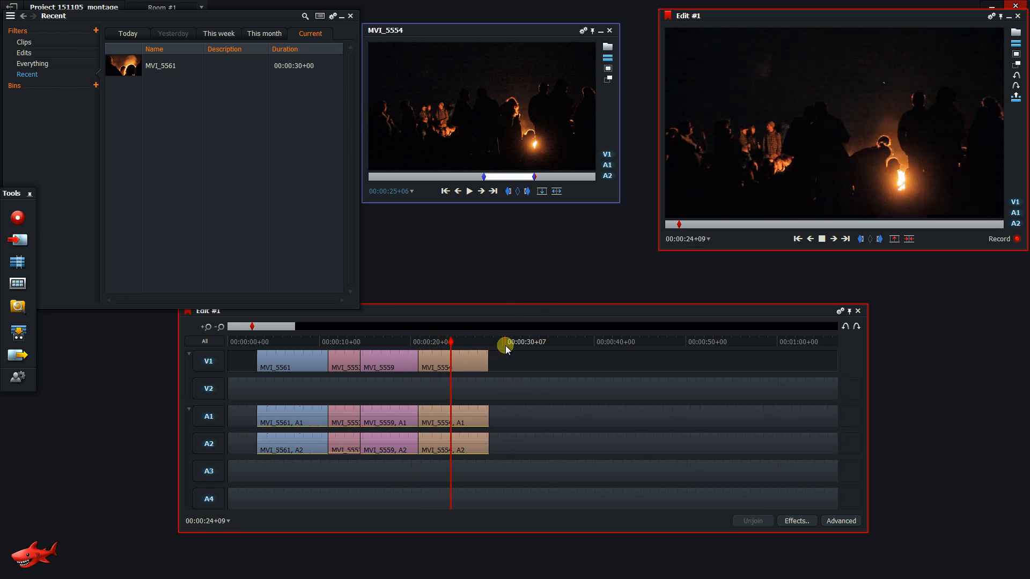
key("space")
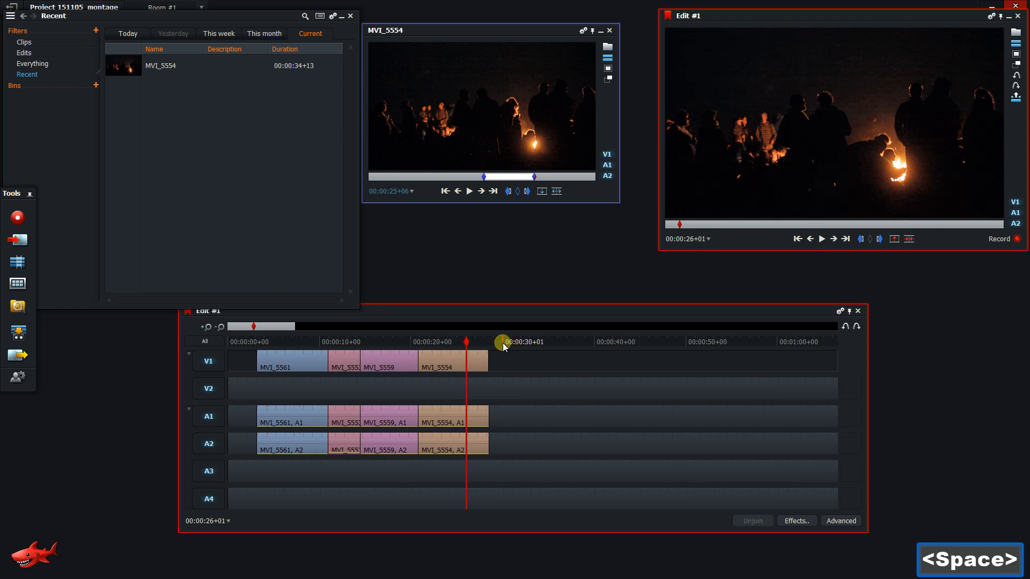
- Mark the section of Edit #1 from the start of MVI_5561 at 00:00:03+06 to the end of MVI_5554
left_click_drag(486, 342, 258, 339)
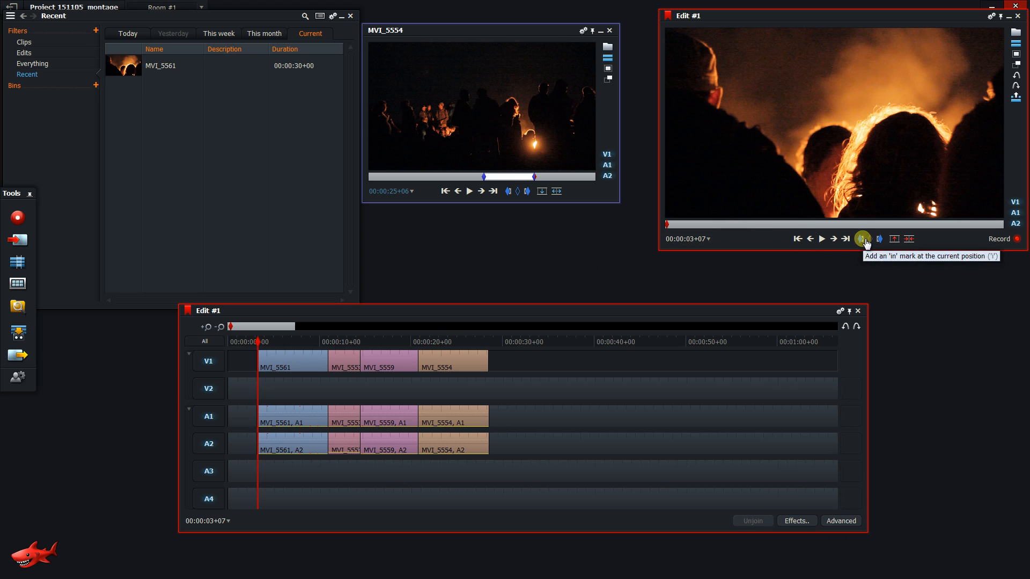
left_click_drag(256, 340, 262, 343)
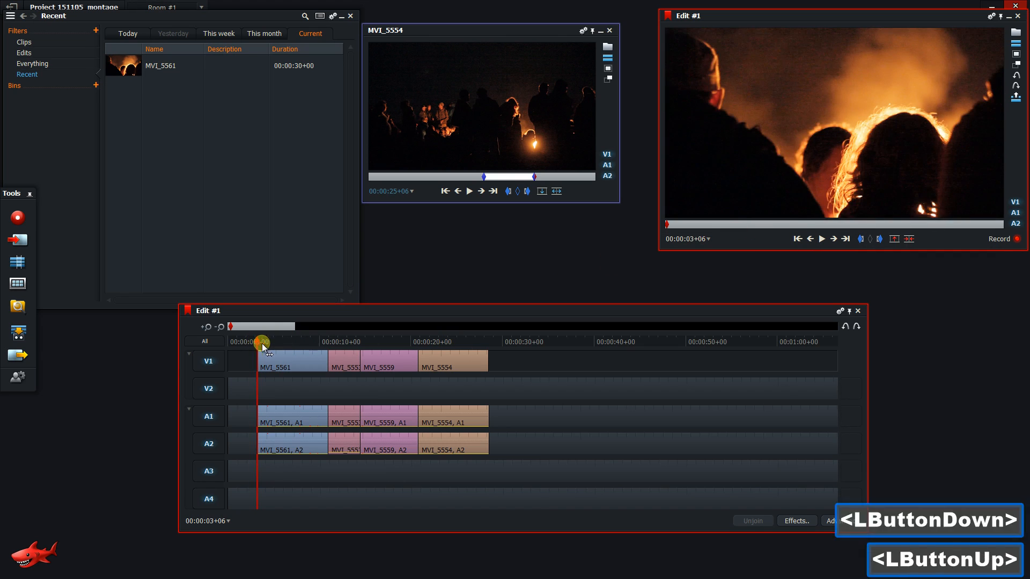
left_click_drag(448, 323, 492, 368)
left_click(878, 240)
left_click_drag(483, 359, 486, 386)
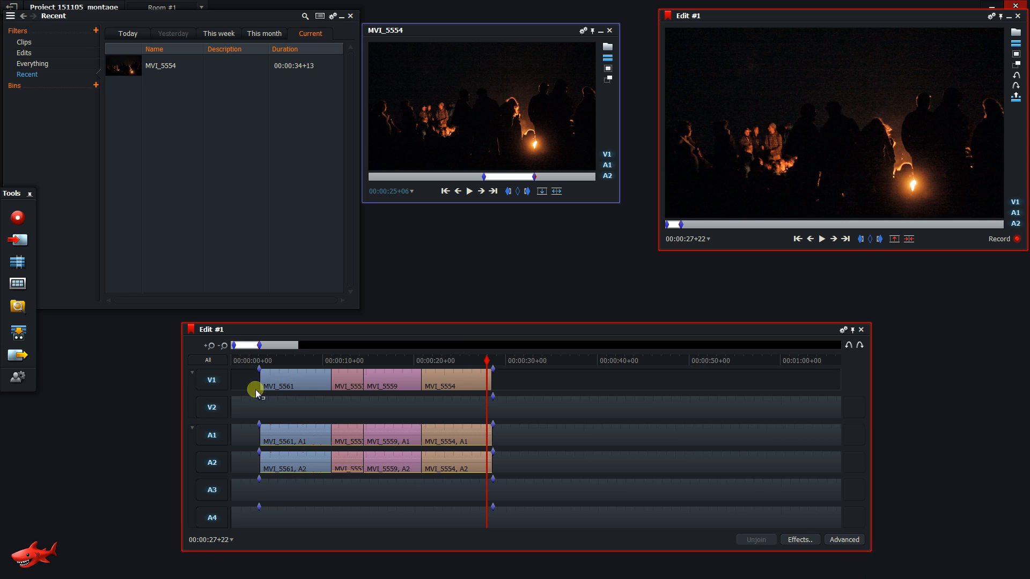
- Open the export settings for Edit #1 in YouTube (H.264/MP4) format, keeping only the marked section enabled for export
left_click(21, 363)
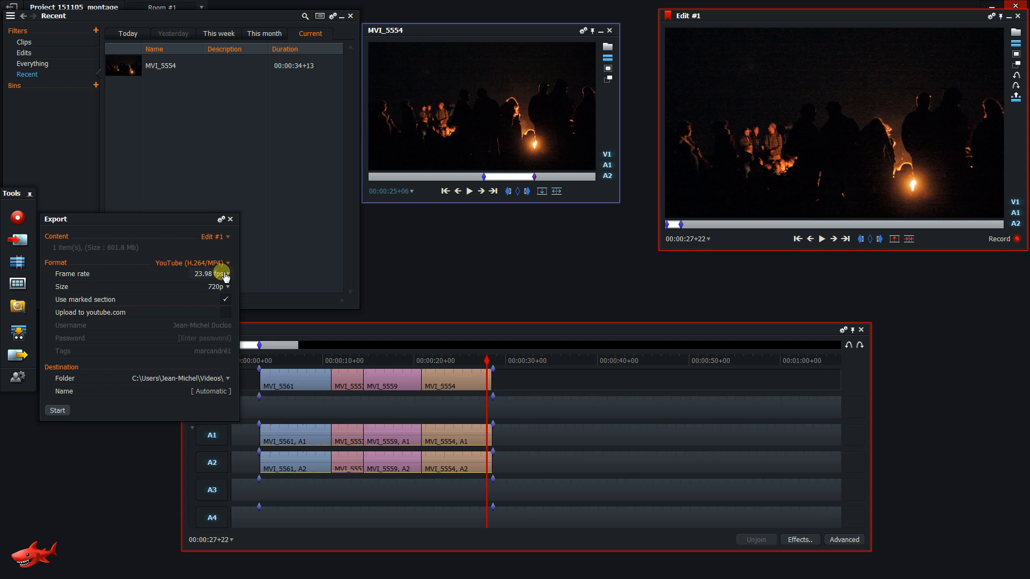
left_click(226, 295)
left_click(226, 299)
left_click(214, 264)
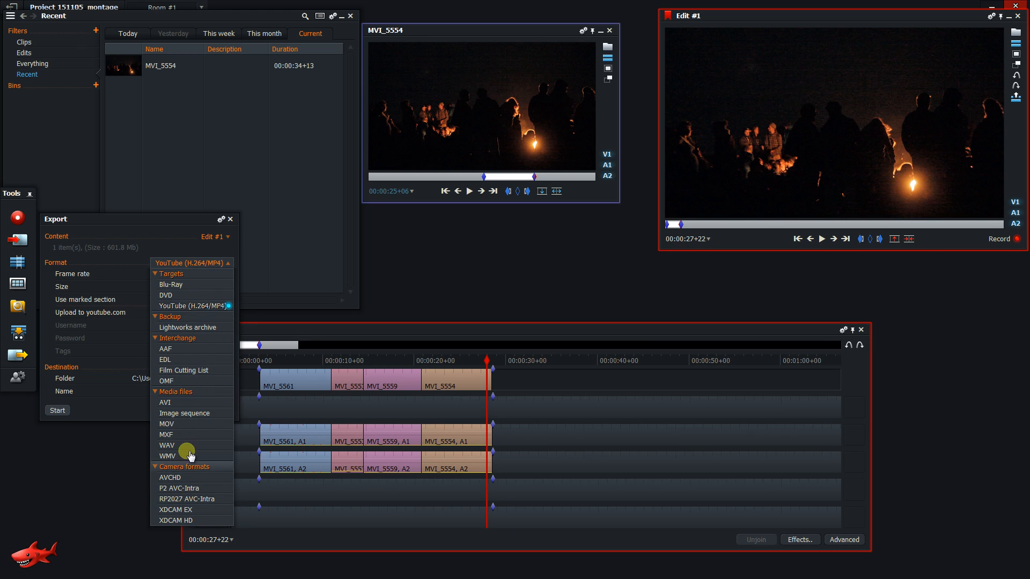
left_click(191, 215)
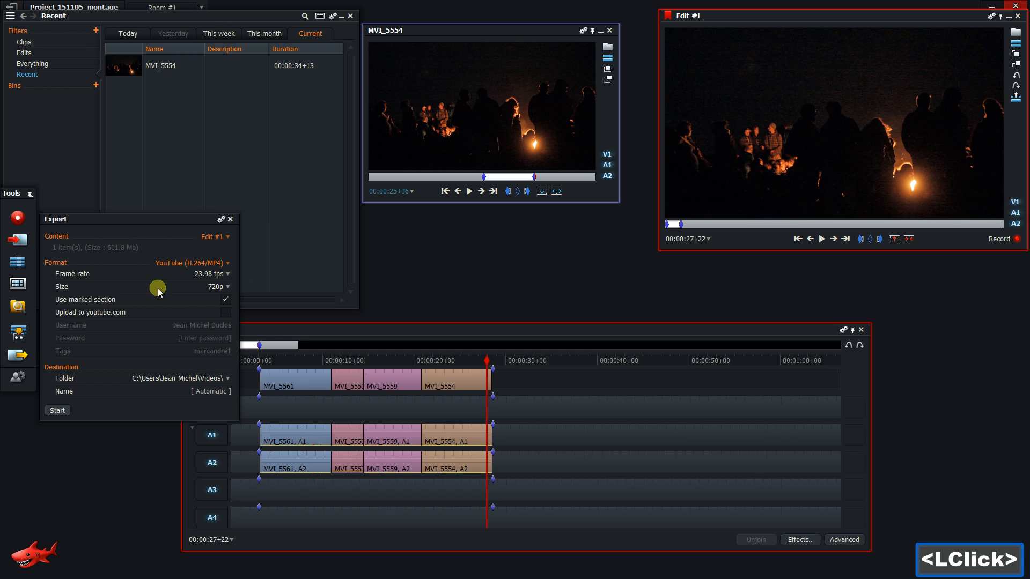
left_click(225, 299)
left_click(225, 299)
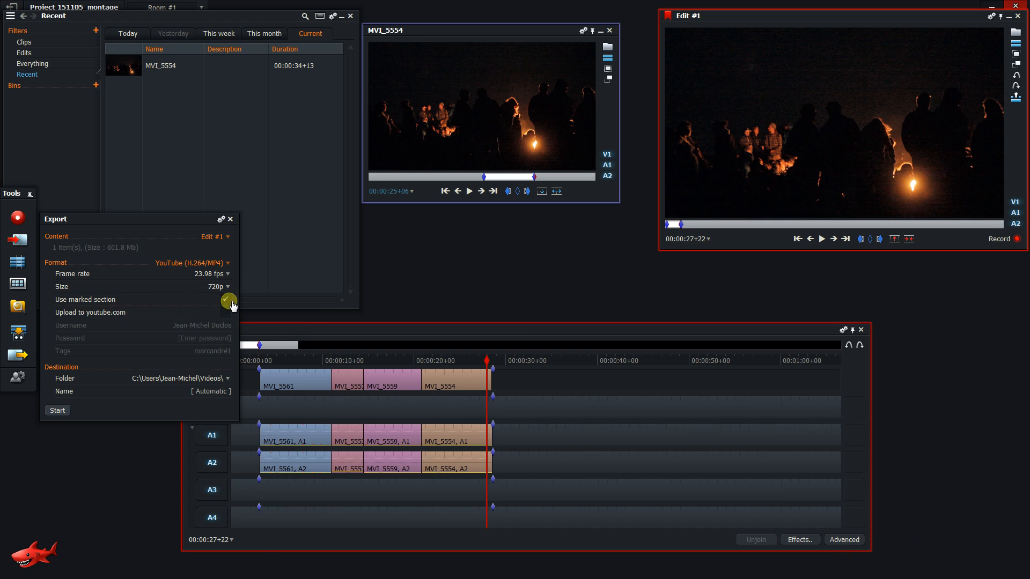
- Choose the user's Videos folder as the export destination
left_click(212, 381)
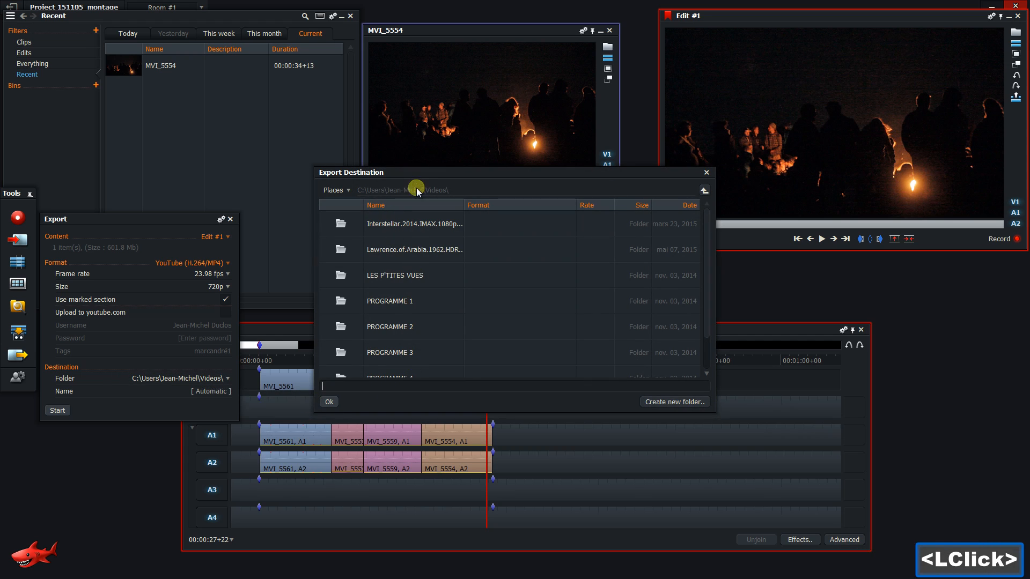
left_click(334, 191)
double_click(375, 191)
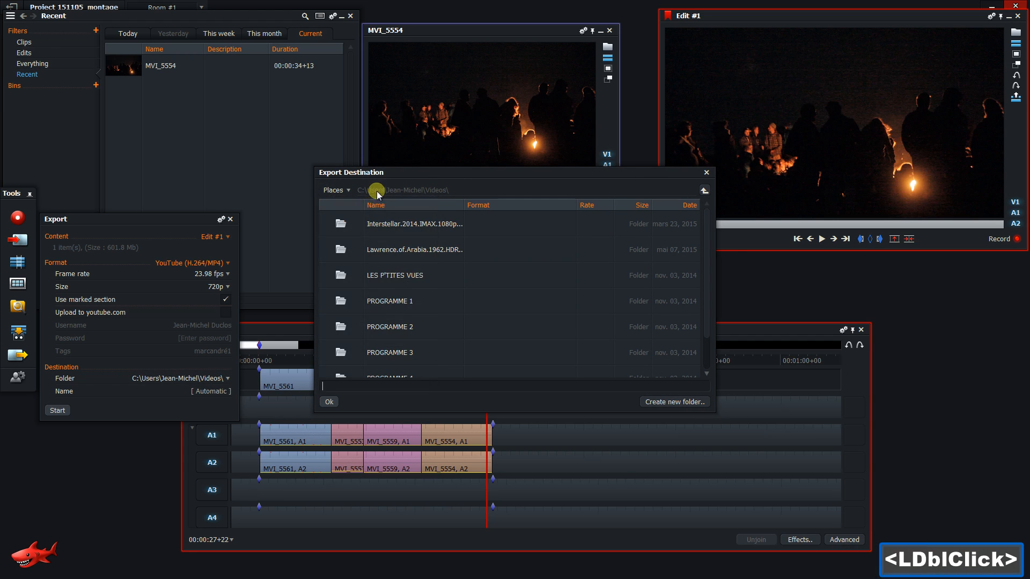
left_click(705, 190)
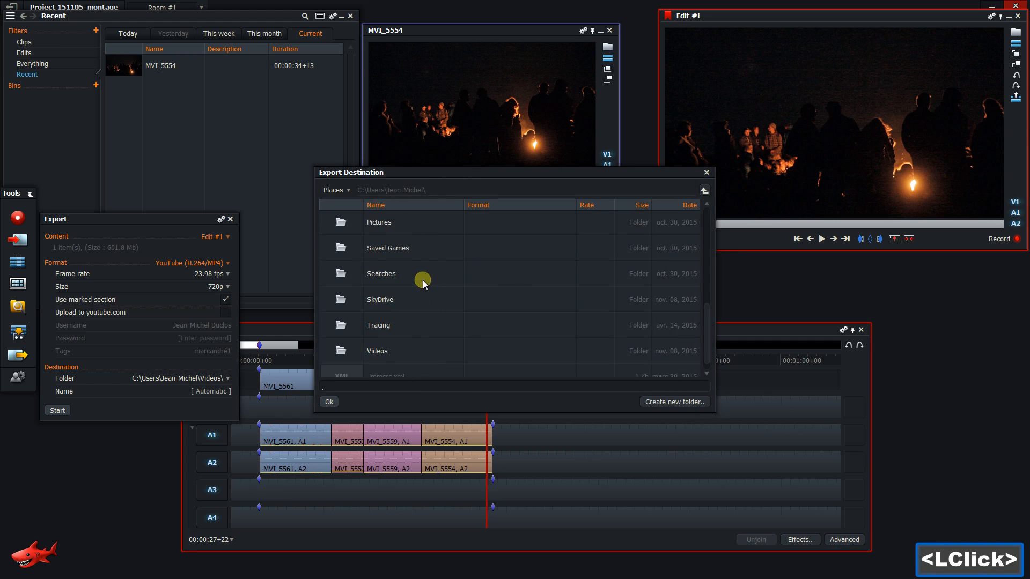
double_click(363, 351)
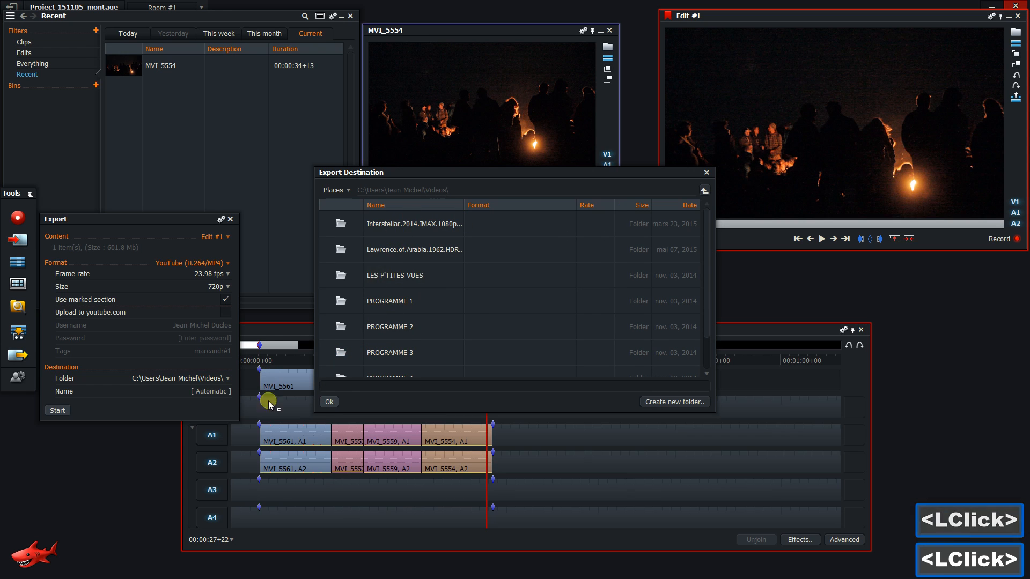
left_click(328, 407)
- Name the exported file 151108_montage and start the export
left_click(228, 391)
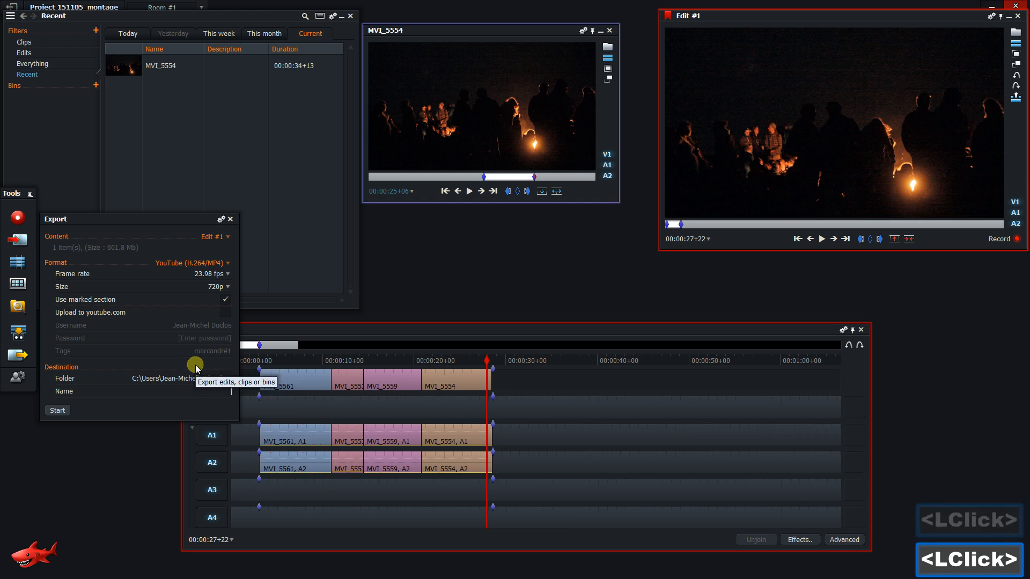
type("15")
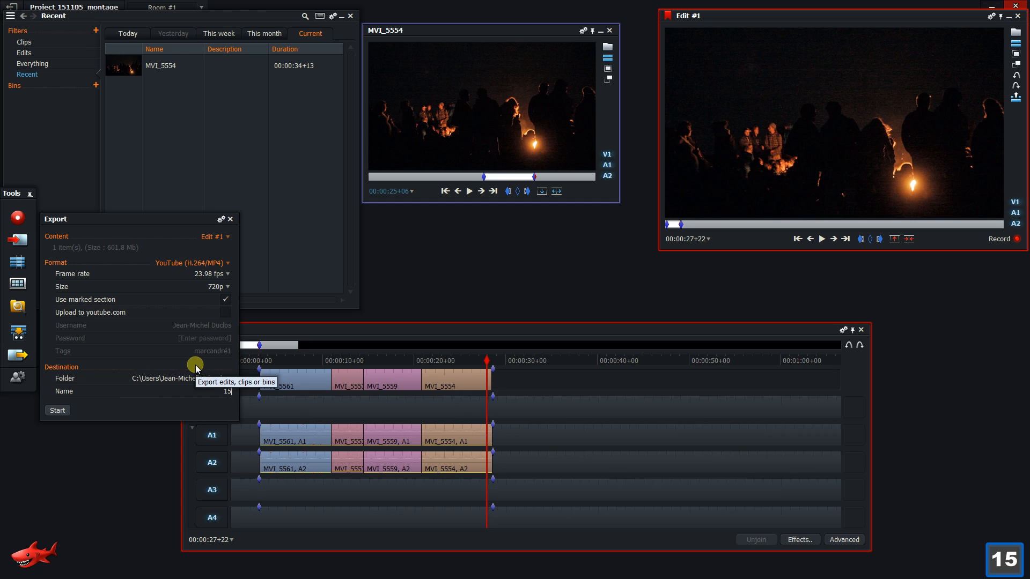
type("110")
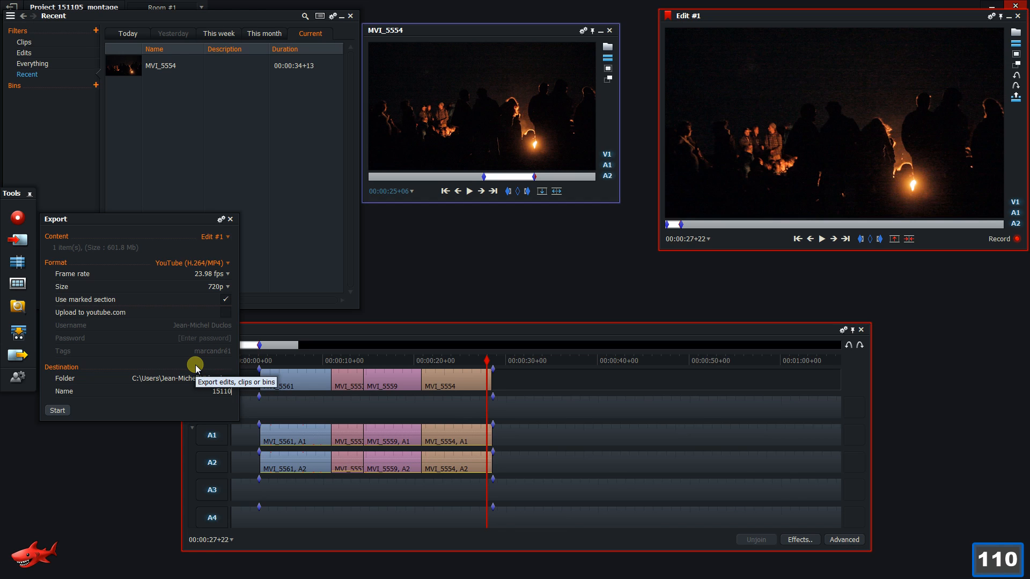
type("8_")
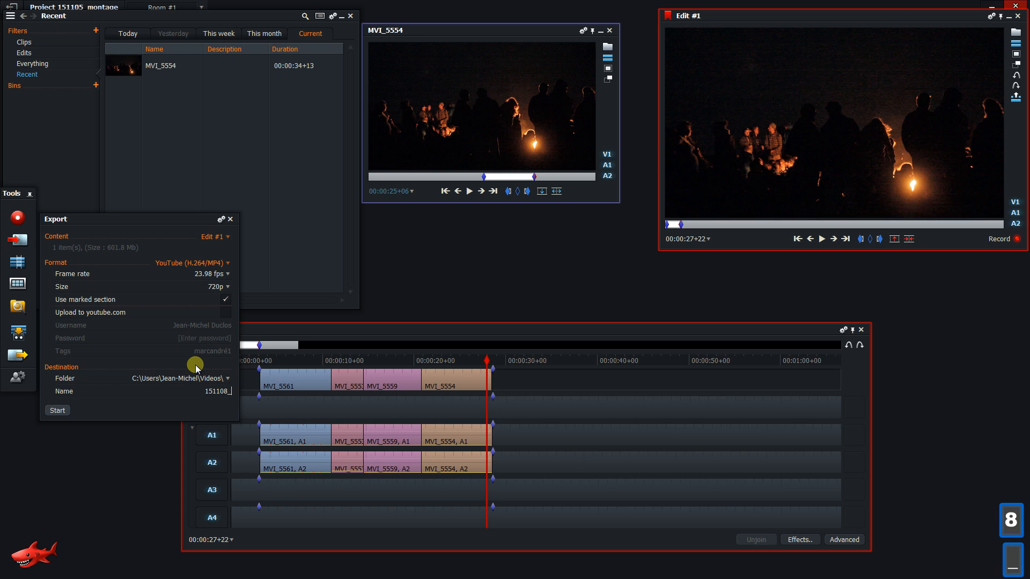
type("montage")
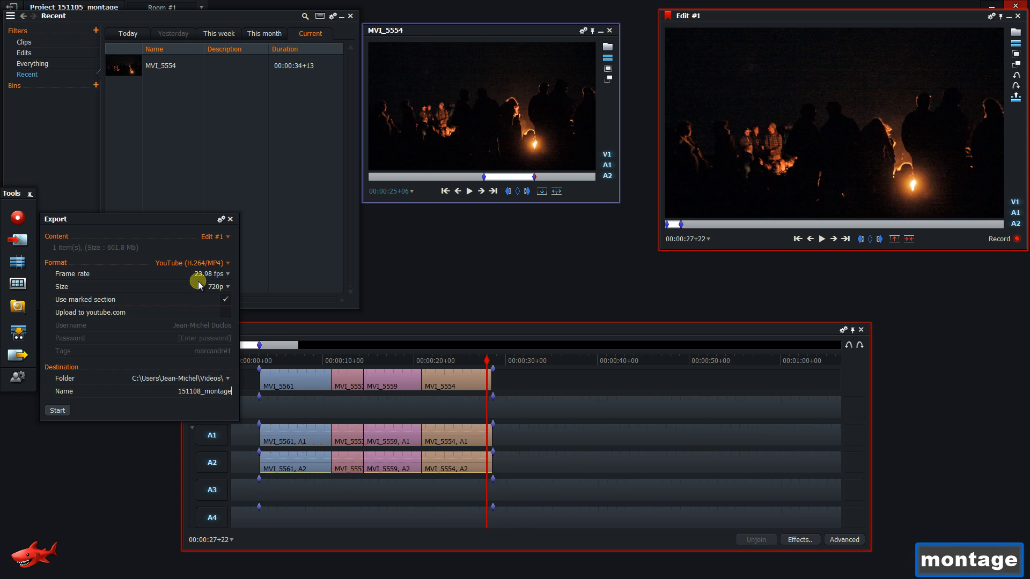
left_click(54, 410)
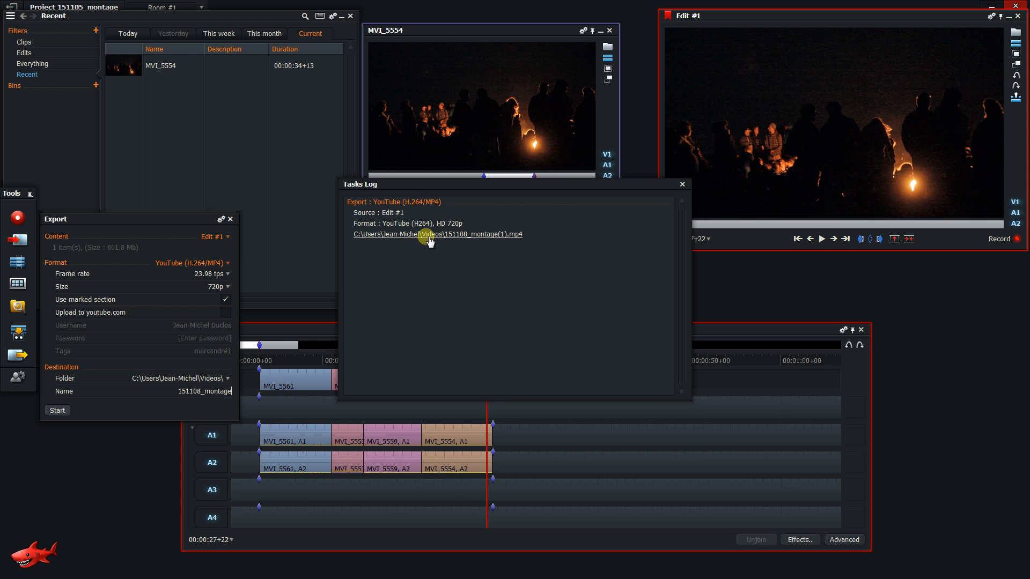
- Open the exported 151108_montage(1).mp4 from its folder and watch it in VLC, briefly viewing it in full screen
left_click(485, 236)
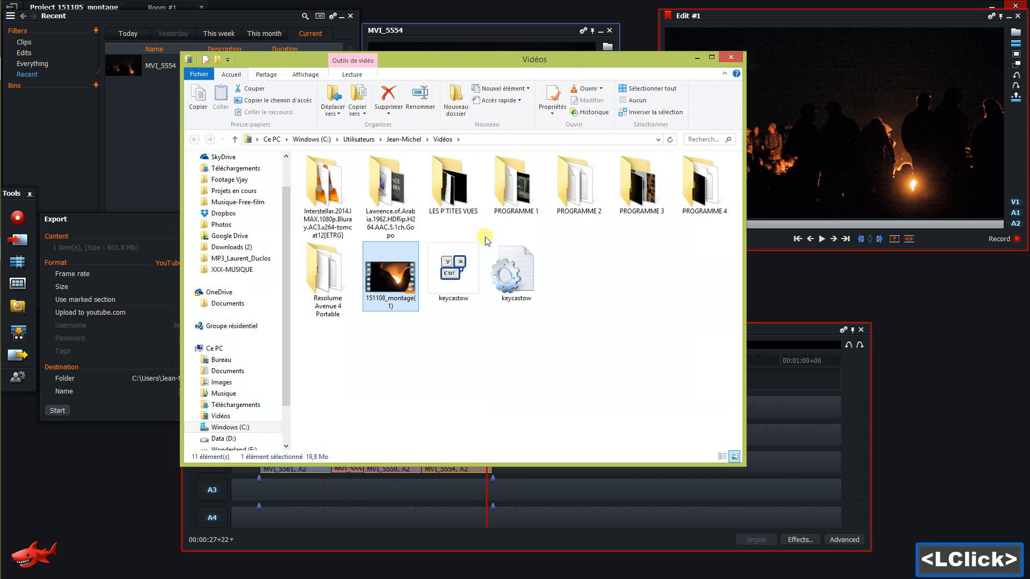
left_click(390, 299)
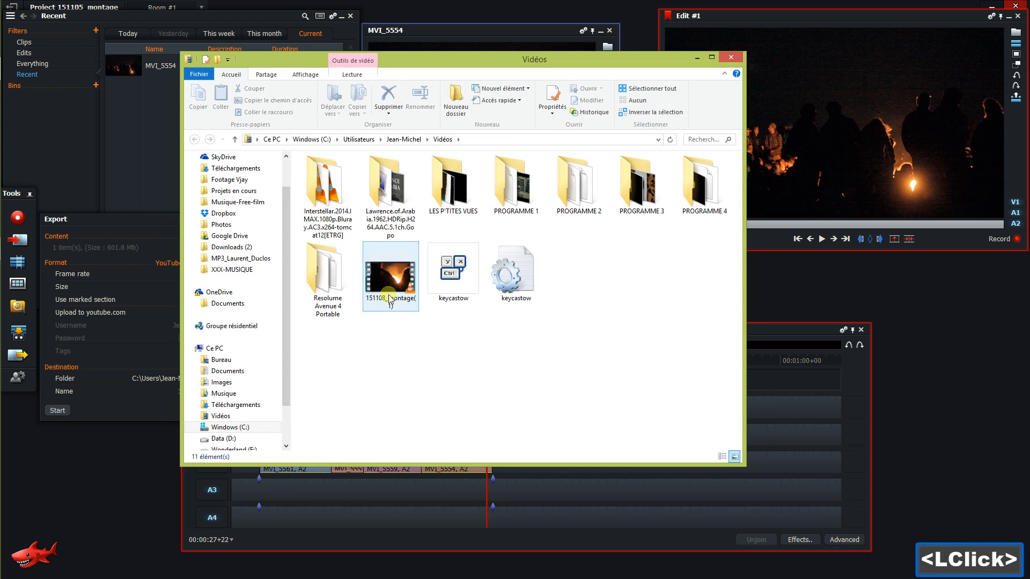
left_click(391, 288)
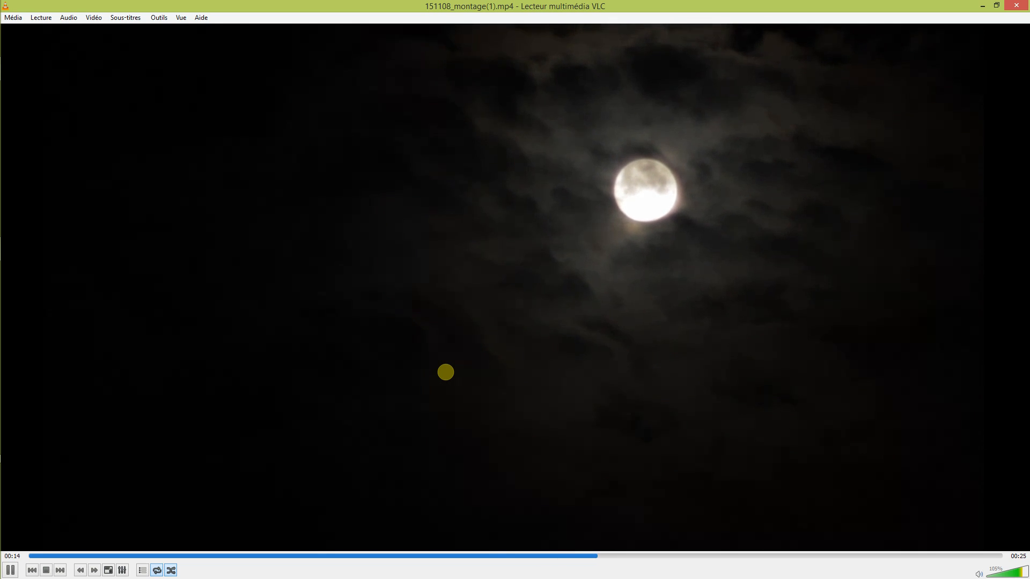
double_click(702, 256)
left_click(609, 249)
double_click(609, 249)
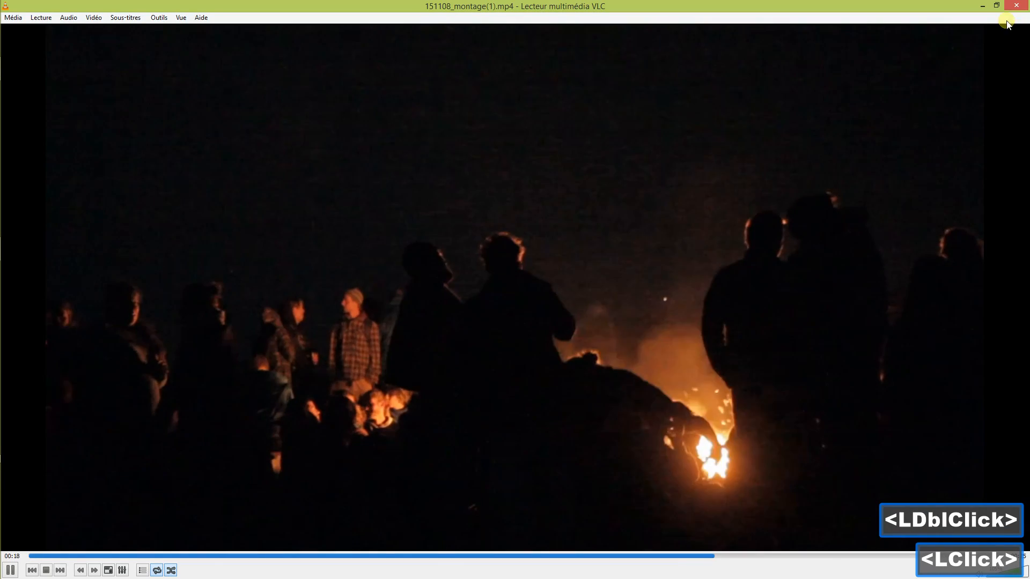
- Close the video player, minimize the Videos folder window and close the Tasks Log to return to Lightworks
left_click(928, 105)
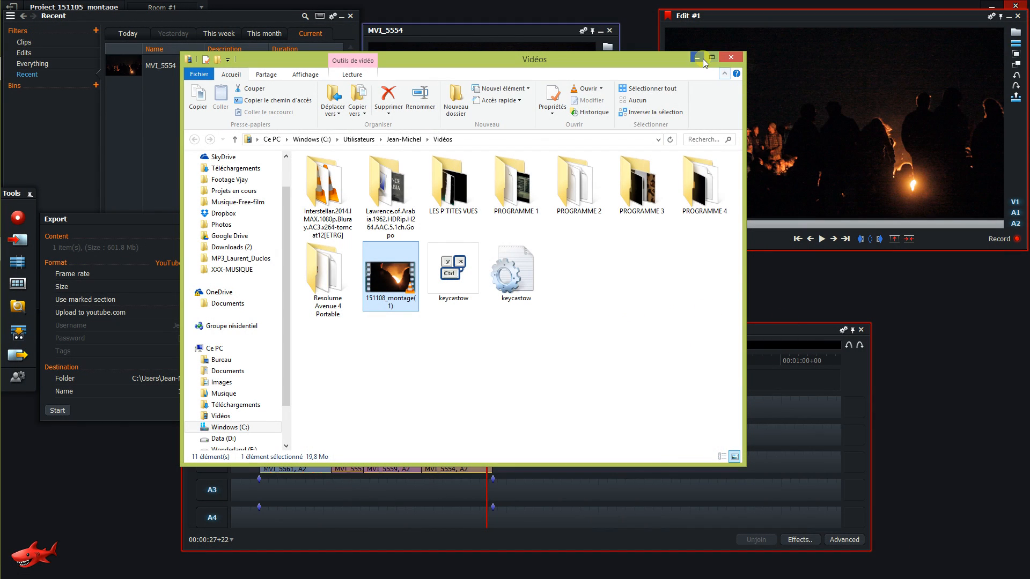
left_click(703, 59)
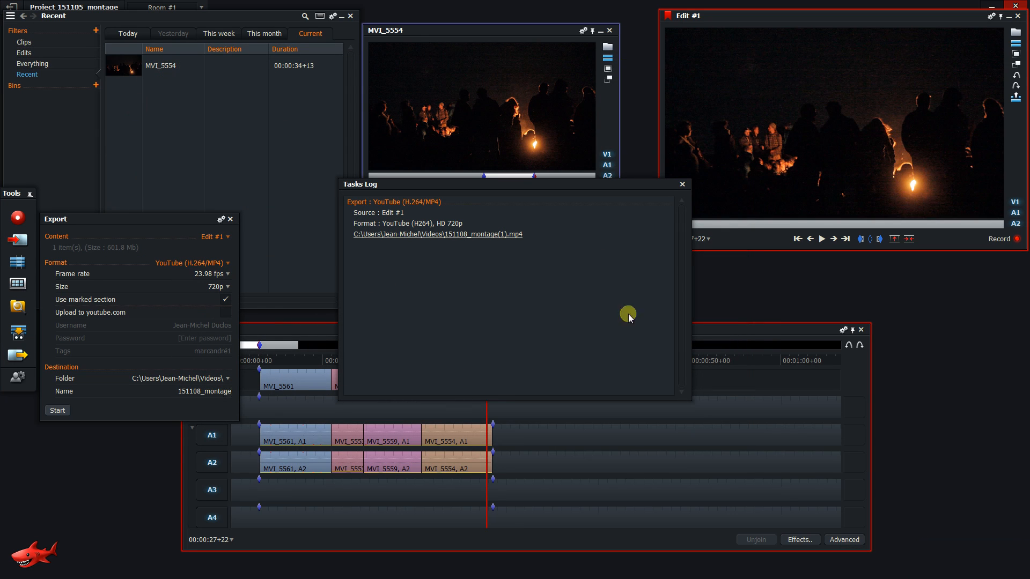
left_click(684, 184)
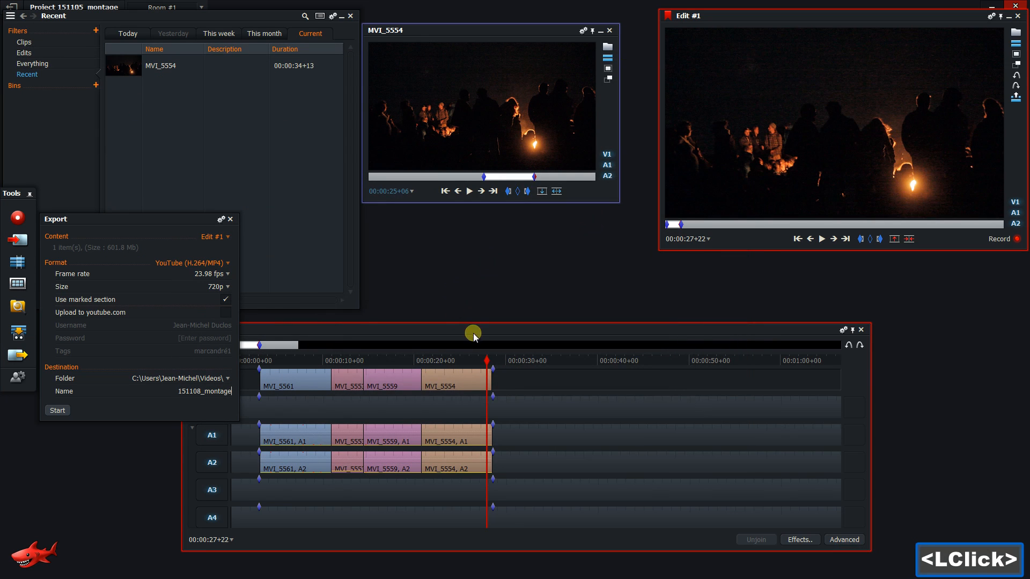